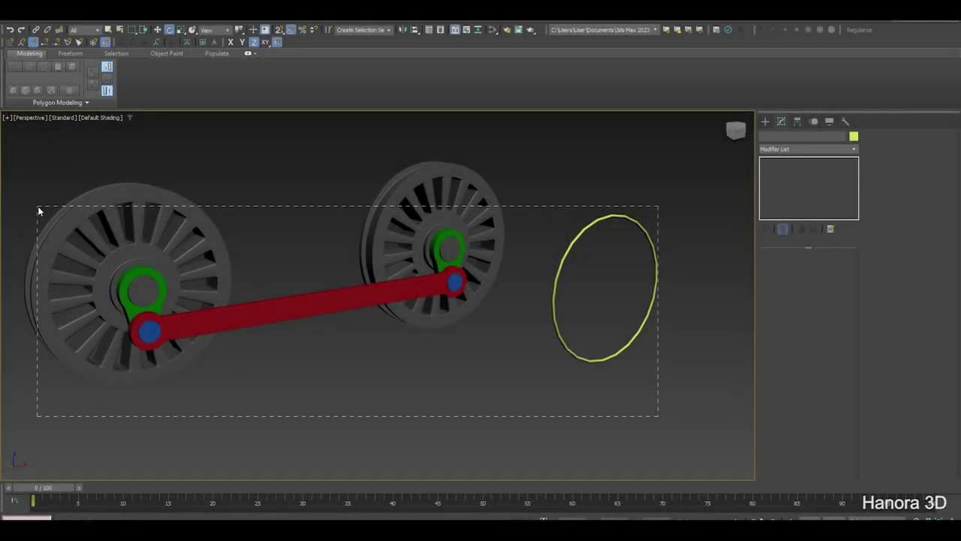
Step: Freeze the transforms of the selected wheels, red connecting rod and yellow torus
{"action": "left_click_drag", "start_coordinate": [38, 211], "coordinate": [37, 209]}
{"action": "right_click", "coordinate": [400, 253], "text": "alt"}
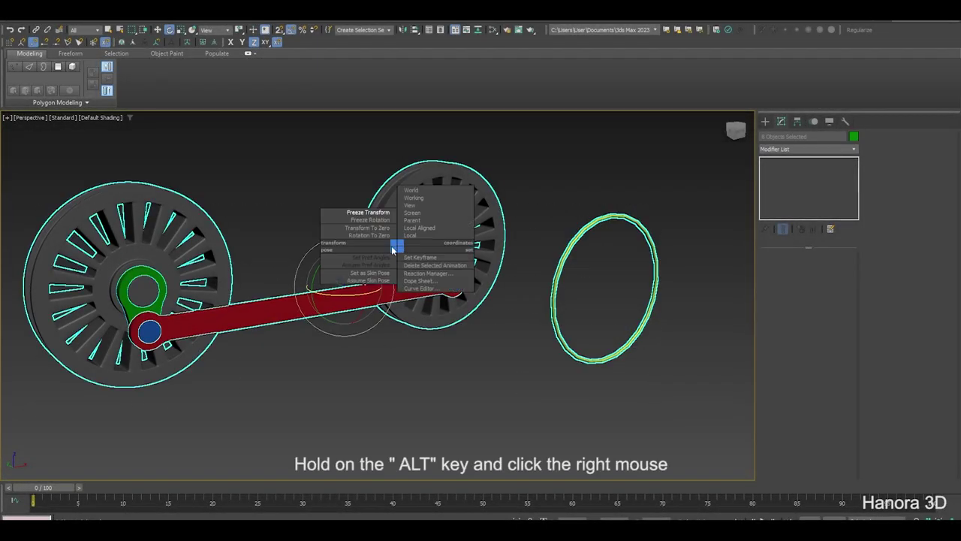
{"action": "left_click", "coordinate": [368, 212]}
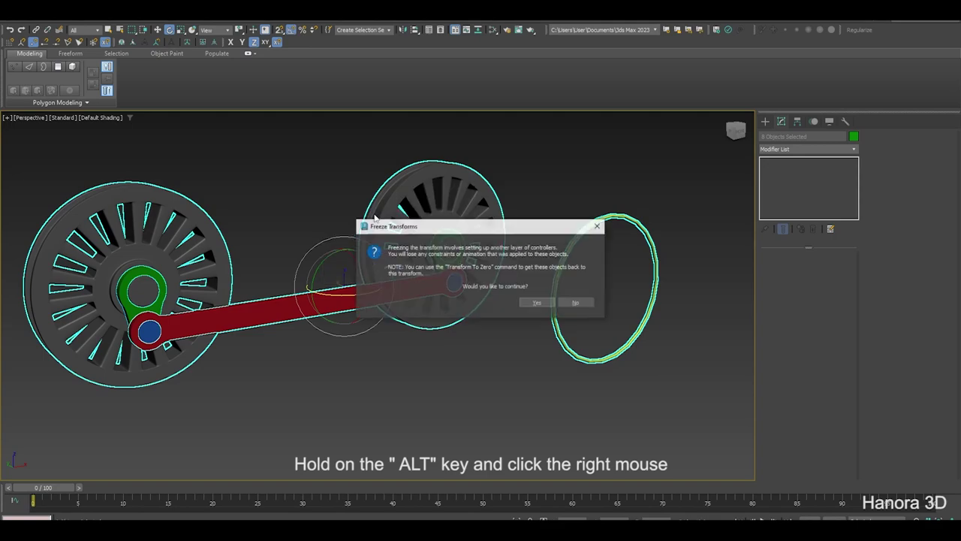
{"action": "left_click", "coordinate": [544, 302]}
Step: Switch the reference coordinate system to Local and spin the ring around its Z axis
{"action": "left_click_drag", "start_coordinate": [590, 283], "coordinate": [589, 284]}
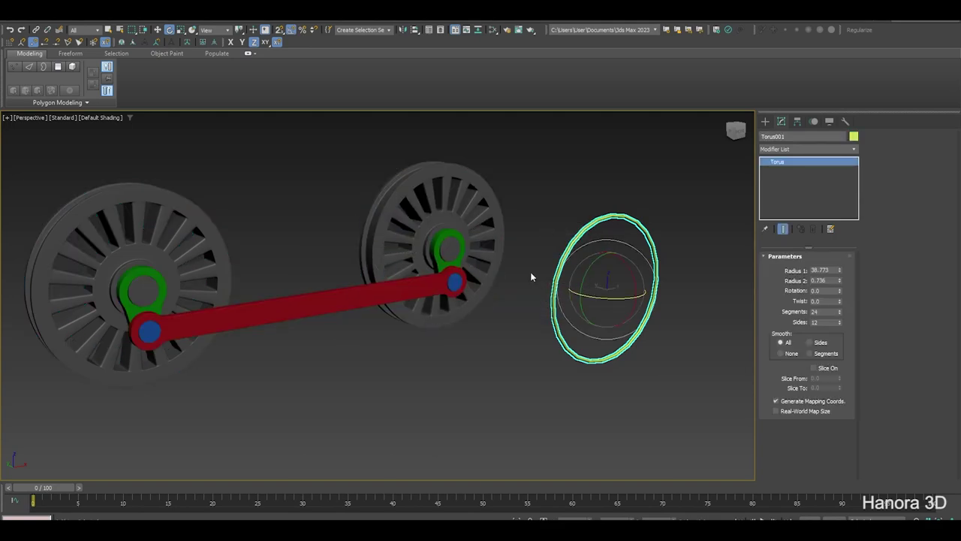
{"action": "left_click", "coordinate": [223, 31]}
{"action": "left_click", "coordinate": [208, 66]}
{"action": "mouse_move", "coordinate": [594, 260]}
{"action": "left_mouse_down"}
{"action": "mouse_move", "coordinate": [574, 292]}
{"action": "mouse_move", "coordinate": [580, 280]}
{"action": "left_mouse_up"}
Step: Lock the ring's X and Y rotation under Hierarchy Link Info locks
{"action": "left_click", "coordinate": [798, 122]}
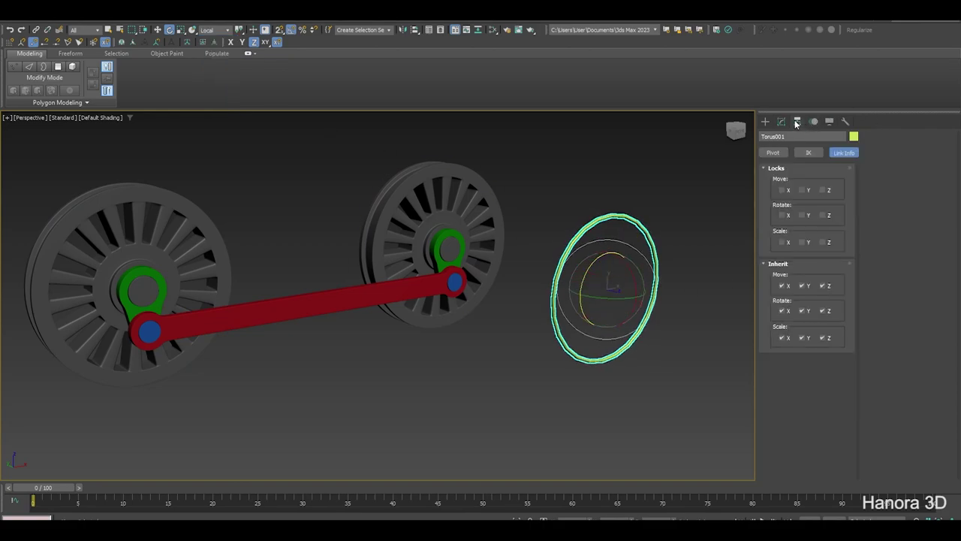
{"action": "left_click", "coordinate": [843, 153]}
{"action": "left_click", "coordinate": [783, 216]}
{"action": "left_click", "coordinate": [802, 216]}
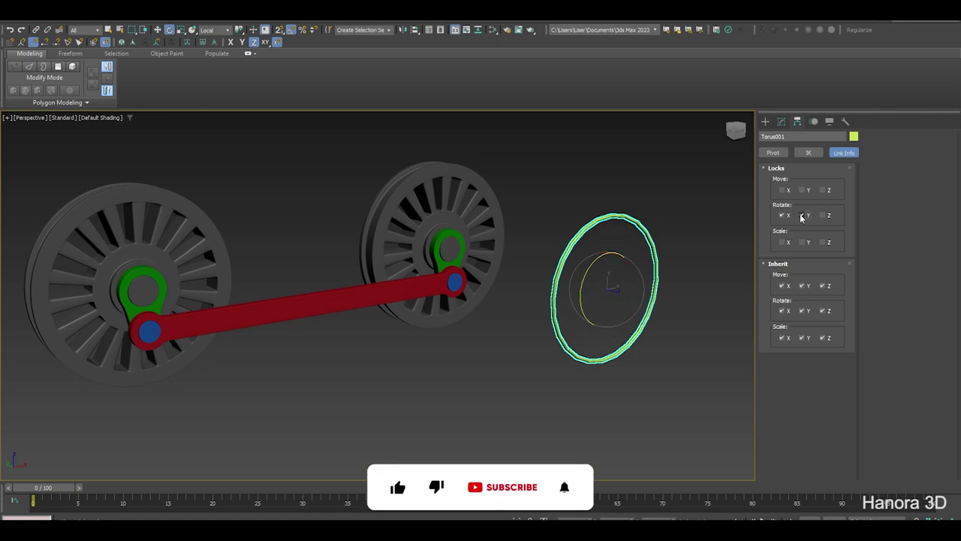
{"action": "left_click", "coordinate": [488, 183]}
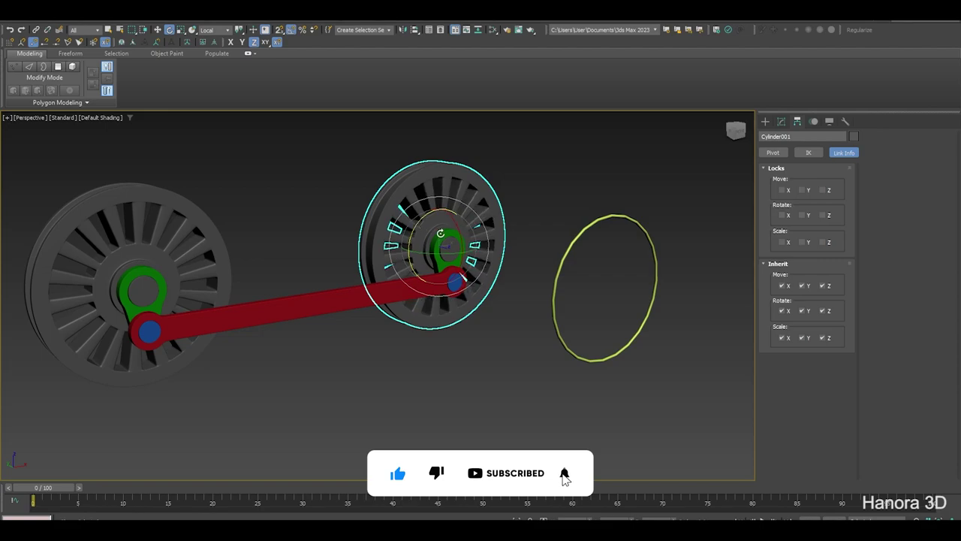
Step: Wire the right wheel's Z Rotation to the torus's Z Rotation, with the torus as driver
{"action": "right_click", "coordinate": [479, 192]}
{"action": "left_click", "coordinate": [510, 307]}
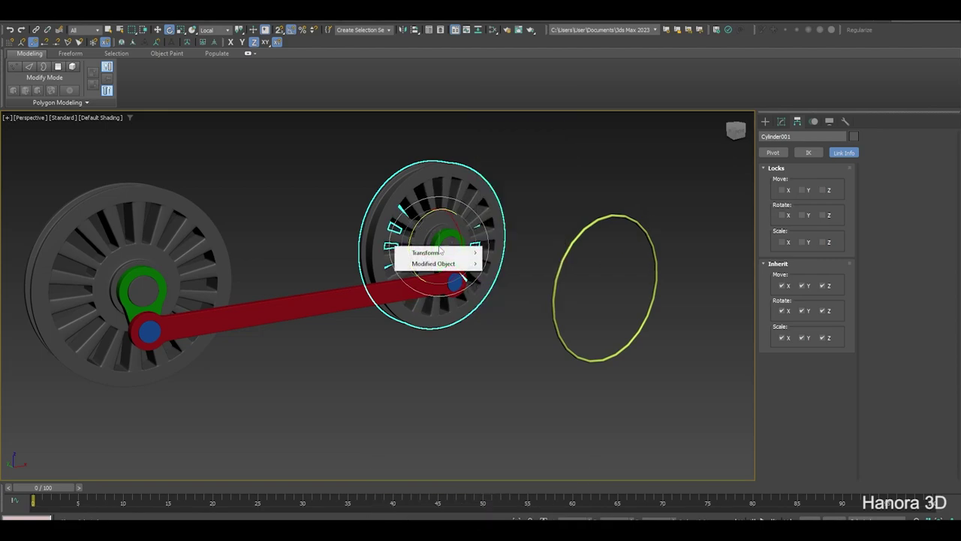
{"action": "mouse_move", "coordinate": [509, 264]}
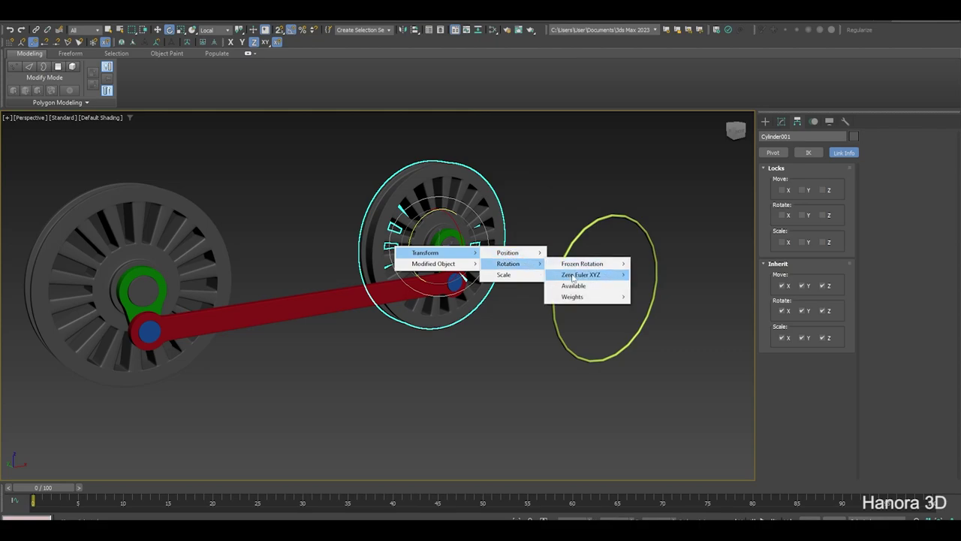
{"action": "left_click", "coordinate": [651, 295]}
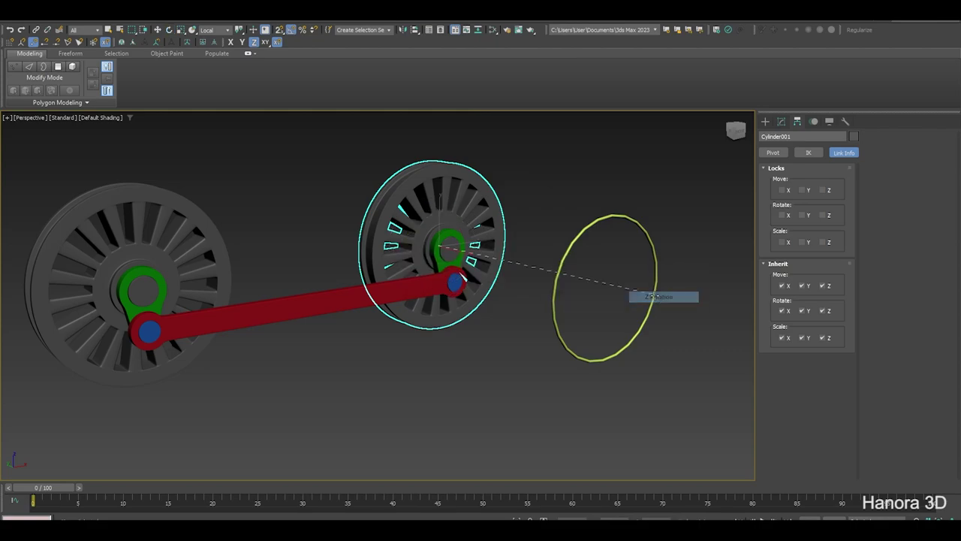
{"action": "left_click", "coordinate": [562, 261]}
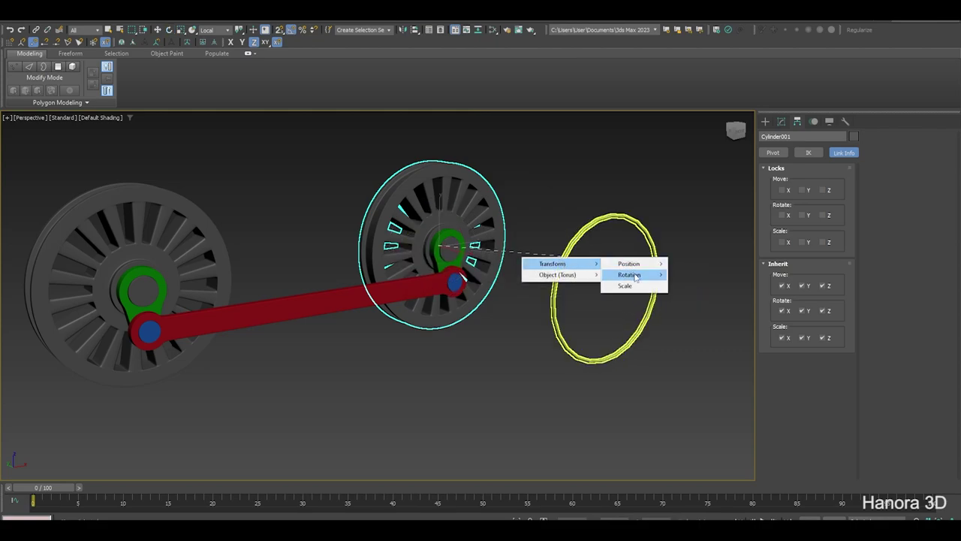
{"action": "mouse_move", "coordinate": [702, 286]}
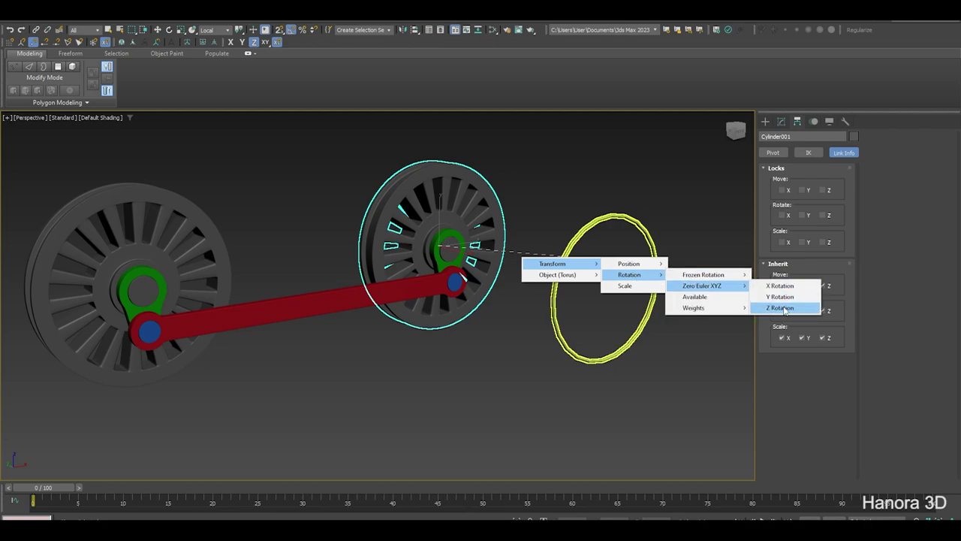
{"action": "left_click", "coordinate": [785, 310]}
{"action": "left_click", "coordinate": [802, 290]}
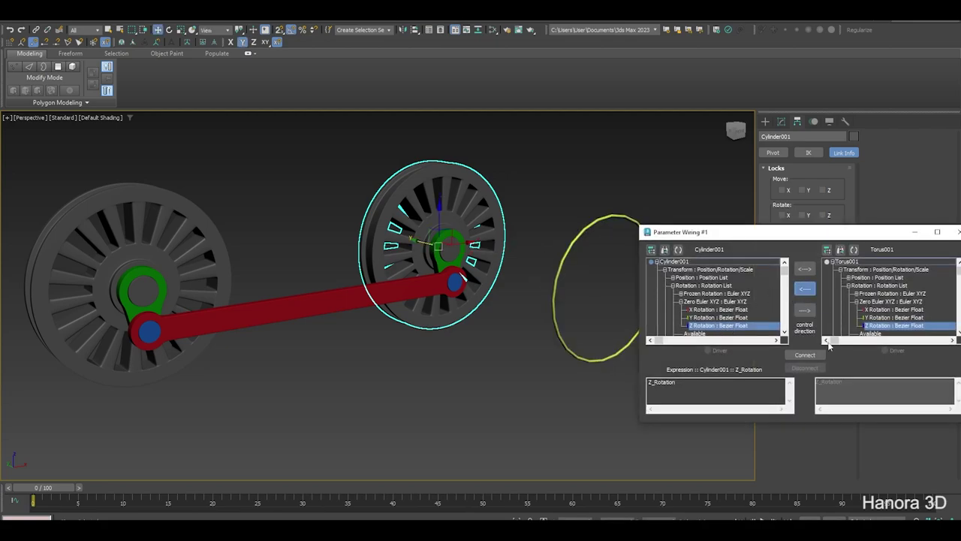
{"action": "left_click", "coordinate": [806, 356]}
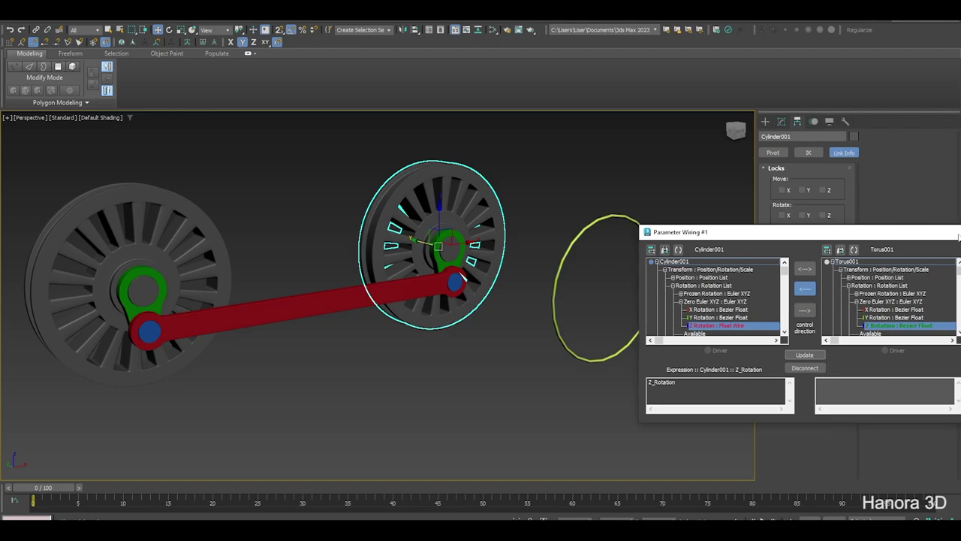
{"action": "left_click", "coordinate": [956, 232]}
{"action": "left_click_drag", "start_coordinate": [669, 189], "coordinate": [605, 259]}
{"action": "key", "text": "e"}
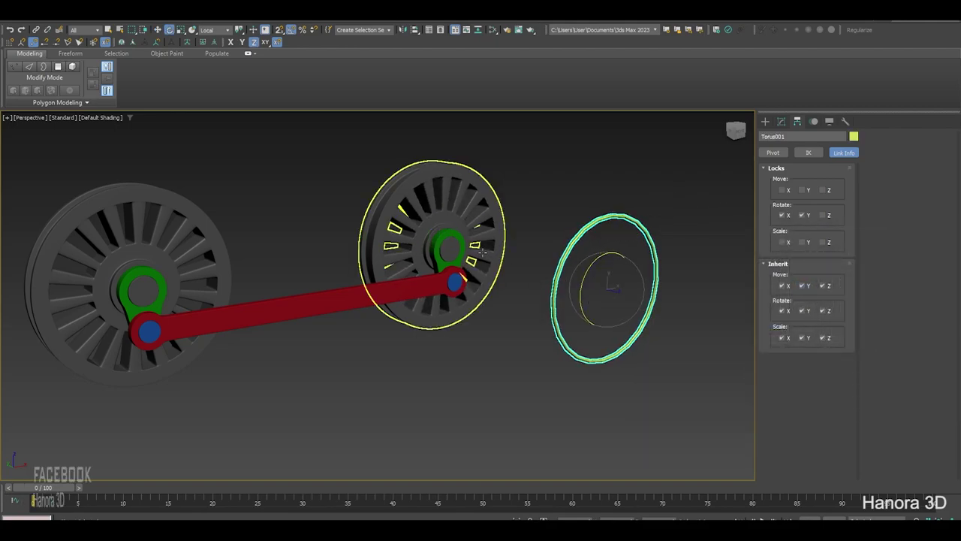
Step: Zoom in on the wheels and pick the left wheel's Z Rotation for wiring
{"action": "scroll", "coordinate": [251, 268], "scroll_direction": "up", "scroll_amount": 3}
{"action": "middle_click_drag", "start_coordinate": [251, 268], "coordinate": [343, 295], "text": "alt"}
{"action": "left_click", "coordinate": [274, 247]}
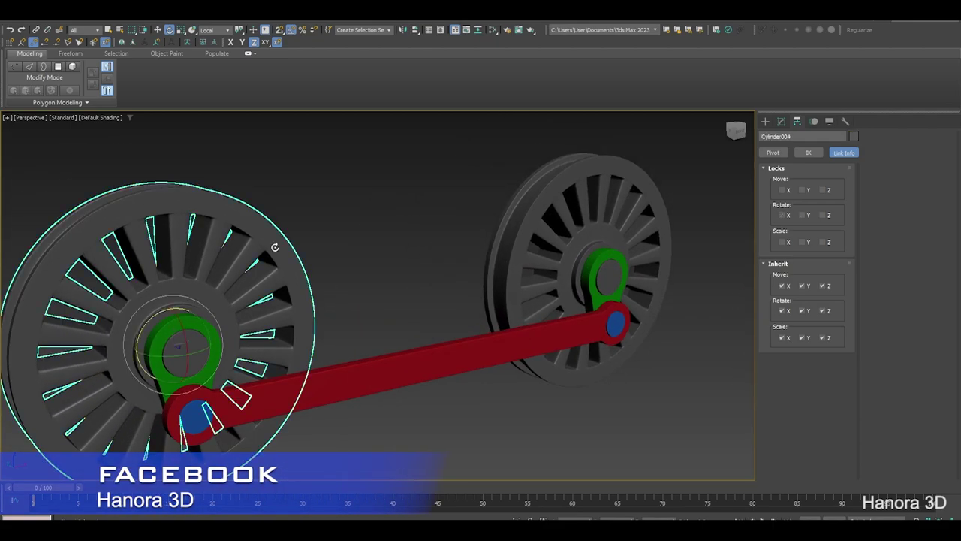
{"action": "right_click", "coordinate": [261, 228]}
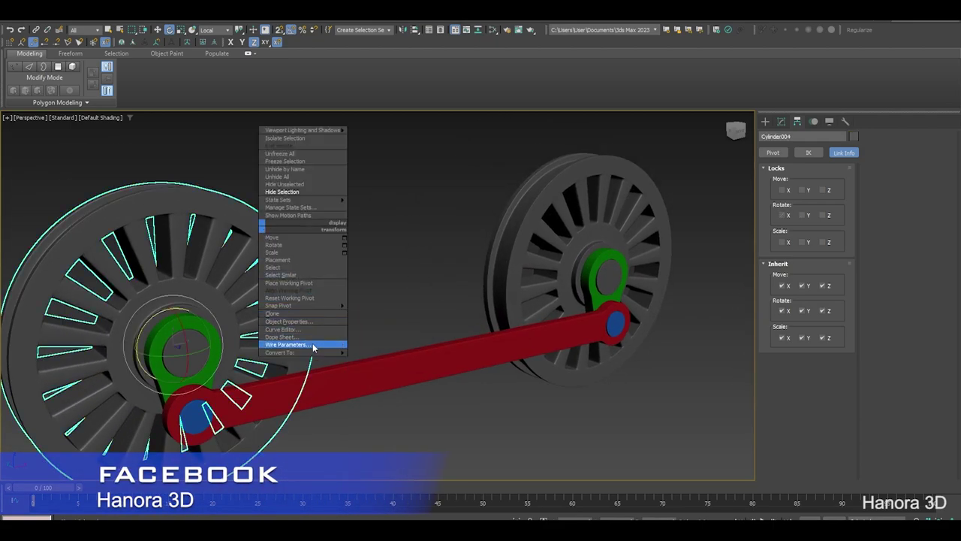
{"action": "left_click", "coordinate": [300, 344]}
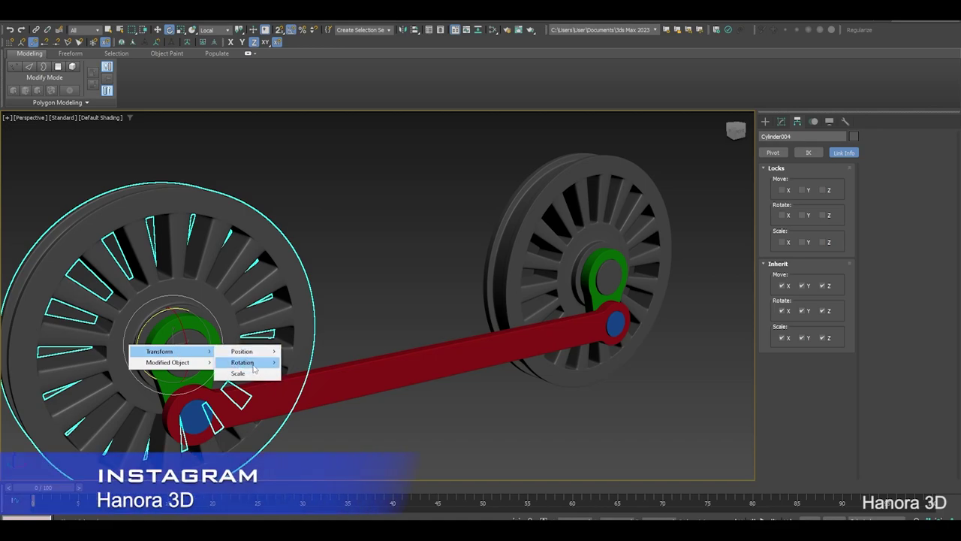
{"action": "mouse_move", "coordinate": [243, 362]}
{"action": "left_click", "coordinate": [397, 393]}
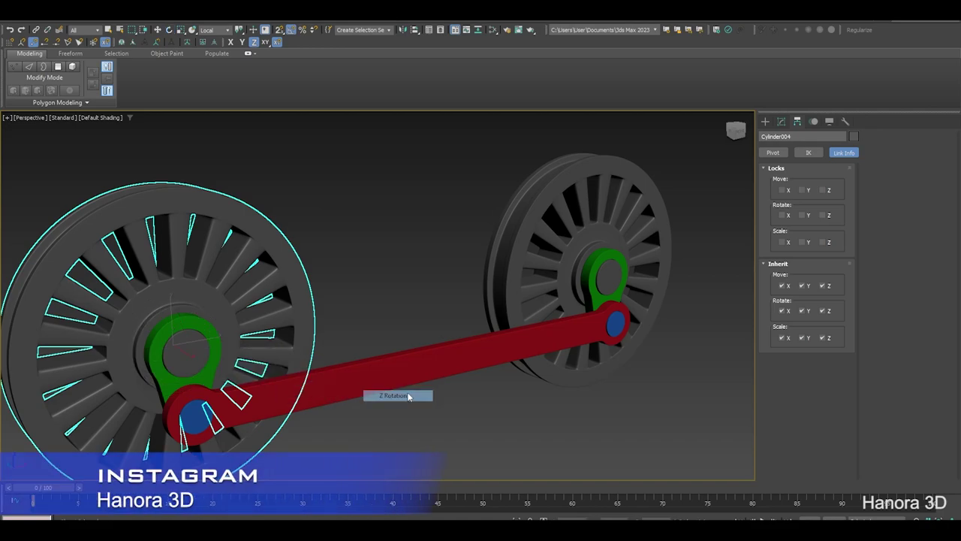
Step: Connect it to the right wheel's Z Rotation, making the right wheel the driver
{"action": "left_click", "coordinate": [504, 297]}
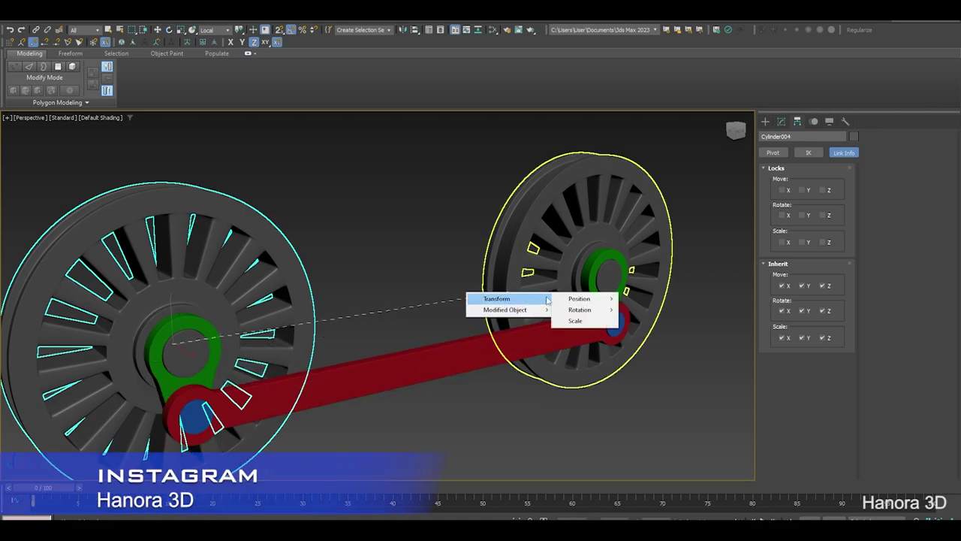
{"action": "mouse_move", "coordinate": [652, 321]}
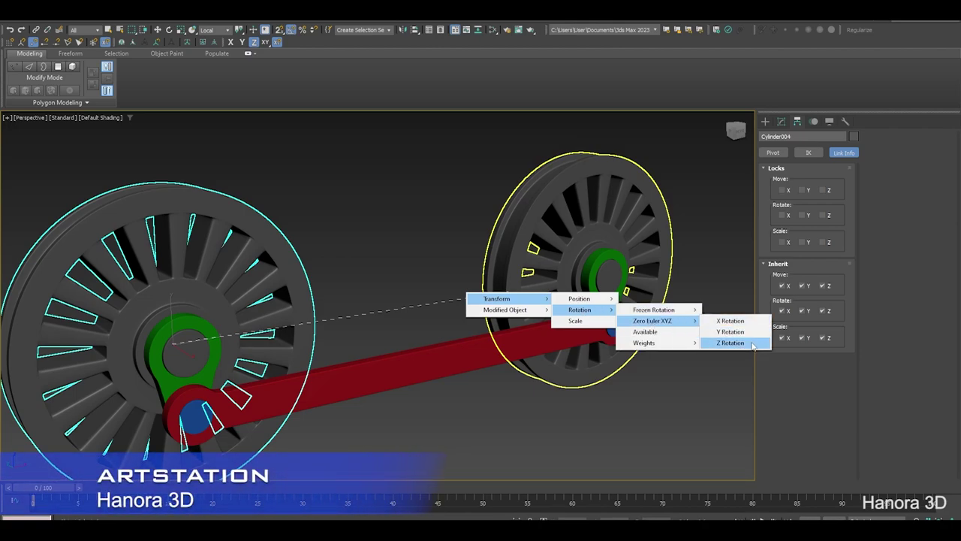
{"action": "left_click", "coordinate": [751, 346]}
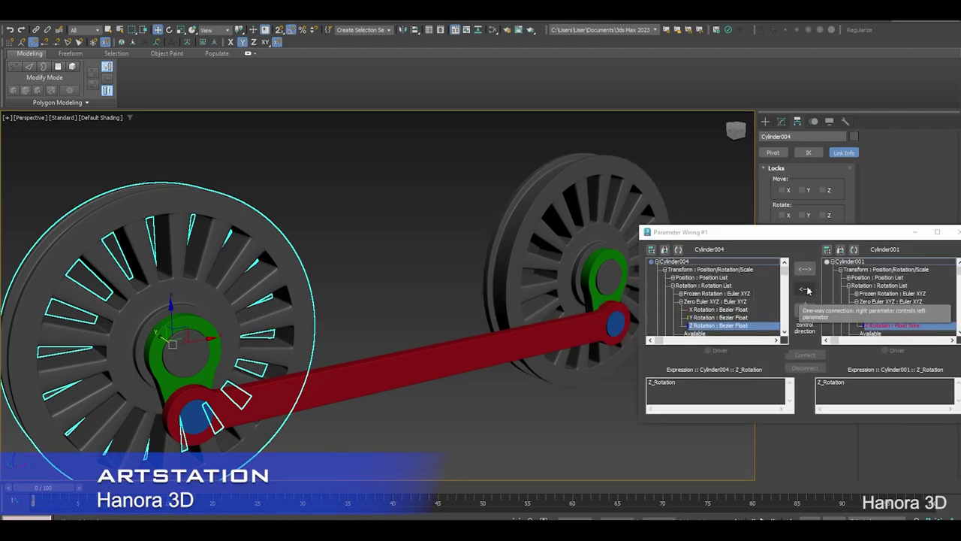
{"action": "left_click", "coordinate": [805, 289]}
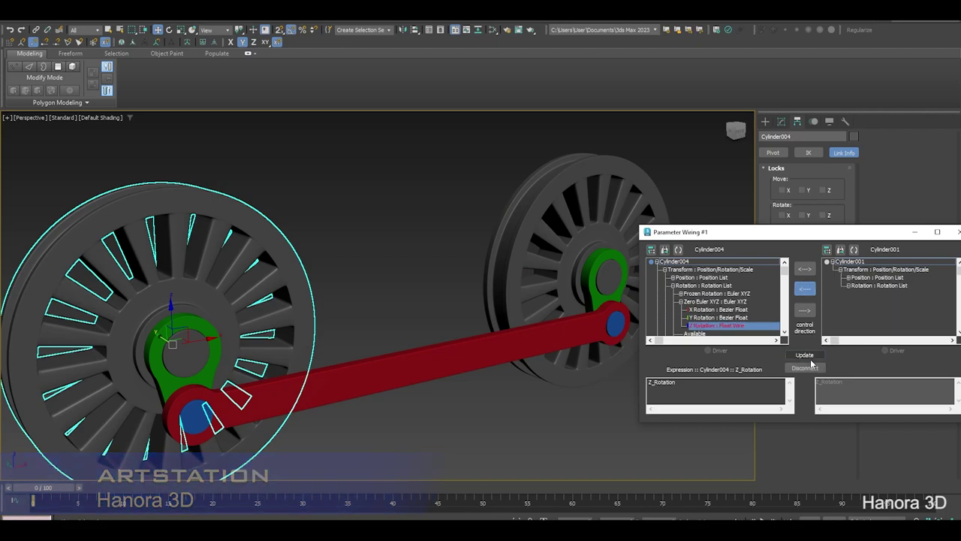
{"action": "left_click", "coordinate": [807, 355]}
{"action": "left_click_drag", "start_coordinate": [867, 232], "coordinate": [799, 239]}
{"action": "left_click", "coordinate": [894, 237]}
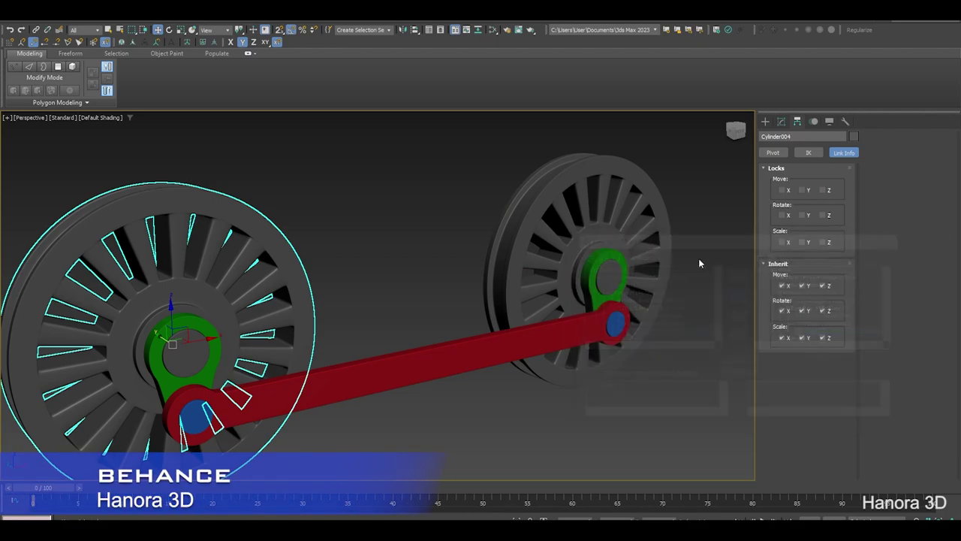
{"action": "scroll", "coordinate": [698, 259], "scroll_direction": "down", "scroll_amount": 3}
{"action": "middle_click_drag", "start_coordinate": [699, 259], "coordinate": [574, 238]}
{"action": "left_click", "coordinate": [580, 248]}
Step: Spin the ring to check the wheels follow, then link the green crank to its wheel
{"action": "key", "text": "e"}
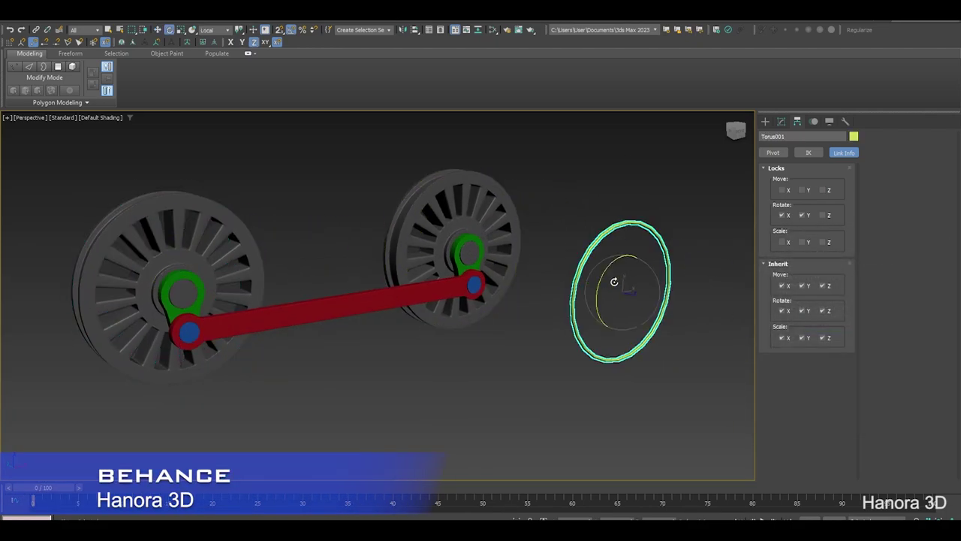
{"action": "left_click_drag", "start_coordinate": [607, 267], "coordinate": [589, 302]}
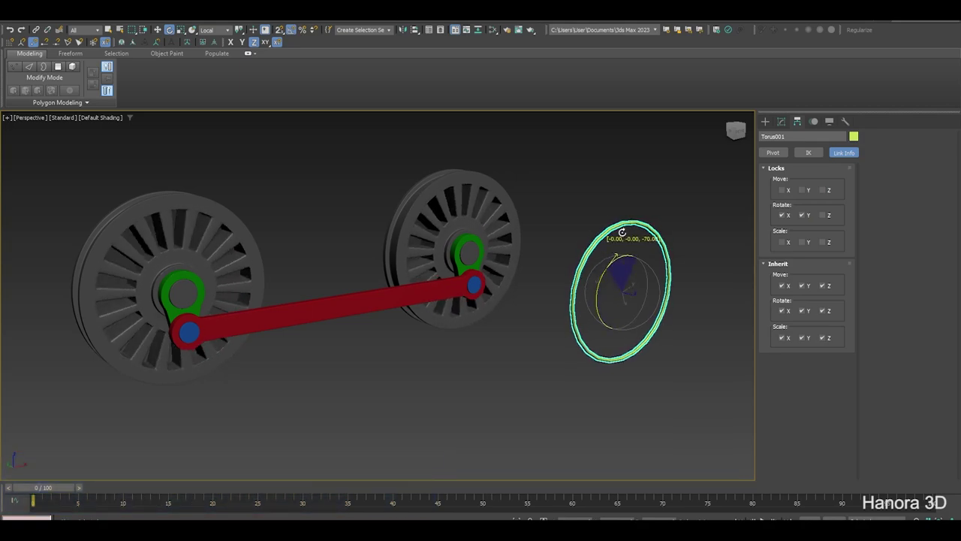
{"action": "left_click", "coordinate": [474, 284]}
{"action": "scroll", "coordinate": [474, 286], "scroll_direction": "up", "scroll_amount": 2}
{"action": "scroll", "coordinate": [473, 289], "scroll_direction": "up", "scroll_amount": 2}
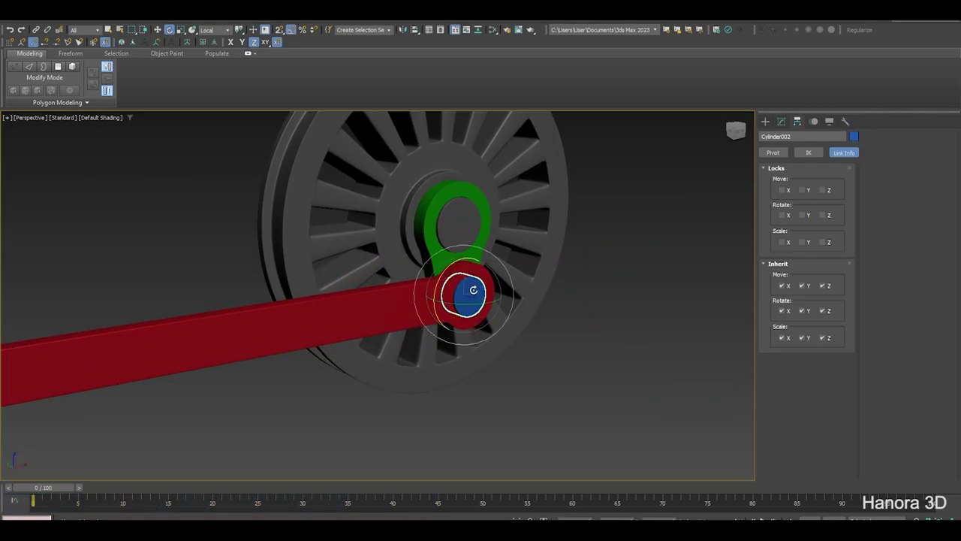
{"action": "left_click", "coordinate": [35, 30]}
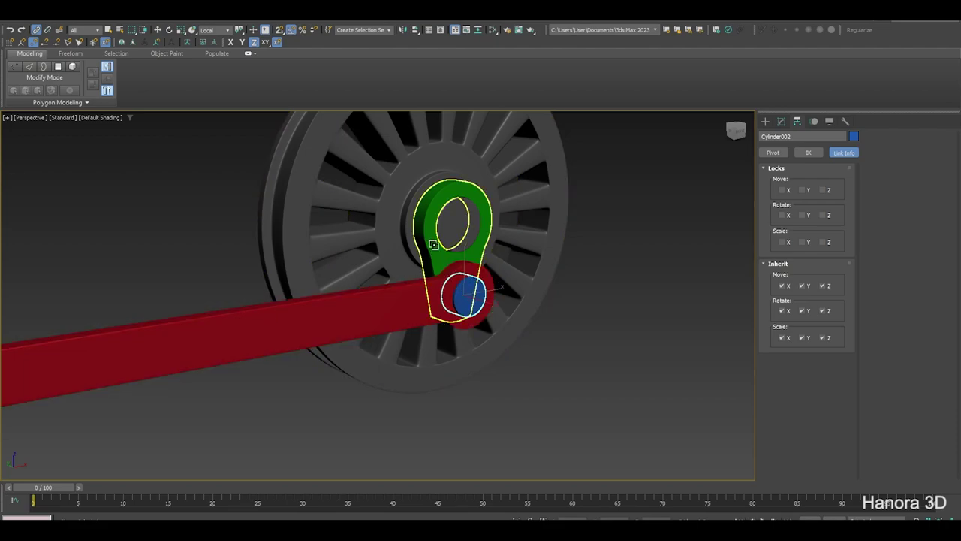
{"action": "left_click_drag", "start_coordinate": [436, 257], "coordinate": [387, 218]}
Step: Link the blue pin Cylinder003 to the green crank
{"action": "scroll", "coordinate": [387, 218], "scroll_direction": "down", "scroll_amount": 3}
{"action": "scroll", "coordinate": [387, 219], "scroll_direction": "down", "scroll_amount": 3}
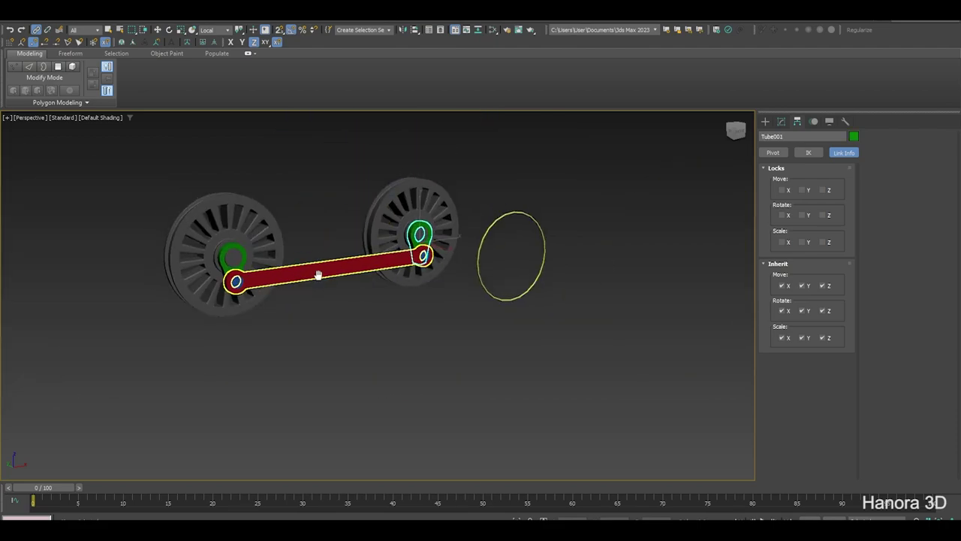
{"action": "middle_click_drag", "start_coordinate": [387, 218], "coordinate": [350, 308], "text": "alt"}
{"action": "scroll", "coordinate": [351, 308], "scroll_direction": "up", "scroll_amount": 4}
{"action": "left_click_drag", "start_coordinate": [350, 308], "coordinate": [381, 223]}
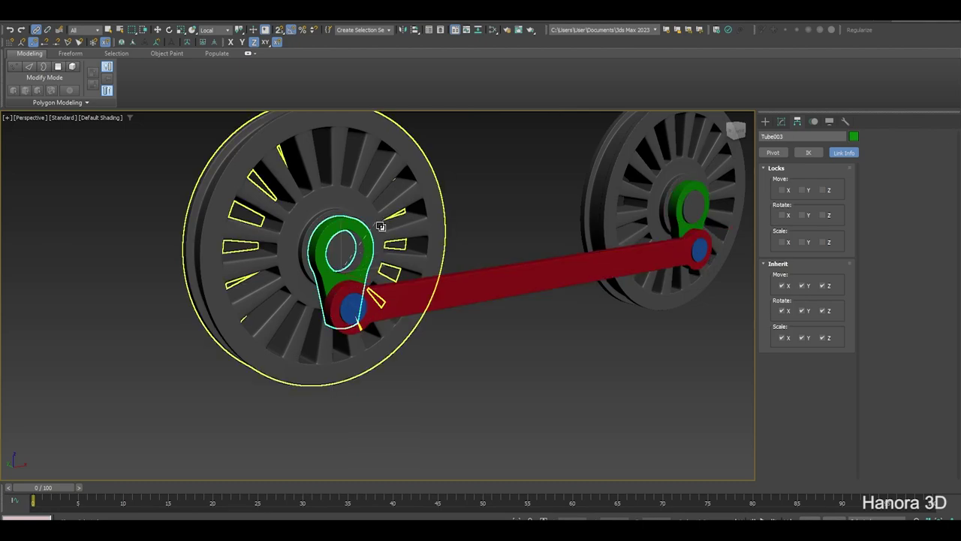
{"action": "scroll", "coordinate": [361, 255], "scroll_direction": "down", "scroll_amount": 3}
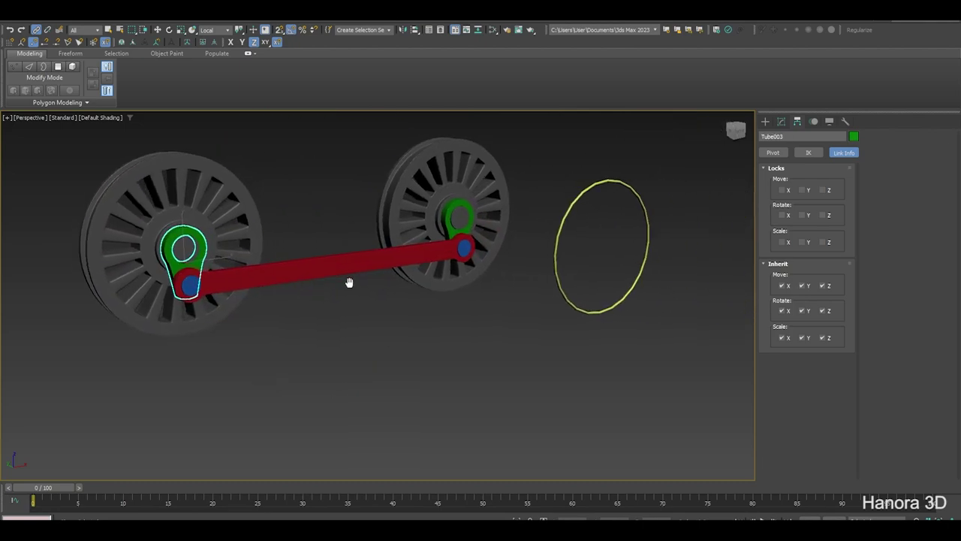
{"action": "left_click", "coordinate": [565, 192]}
Step: Test-spin the torus 140°, then link the red rod Tube002 to the blue pin
{"action": "key", "text": "e"}
{"action": "mouse_move", "coordinate": [583, 221]}
{"action": "left_mouse_down"}
{"action": "mouse_move", "coordinate": [552, 288]}
{"action": "mouse_move", "coordinate": [562, 220]}
{"action": "left_mouse_up"}
{"action": "left_click", "coordinate": [395, 255]}
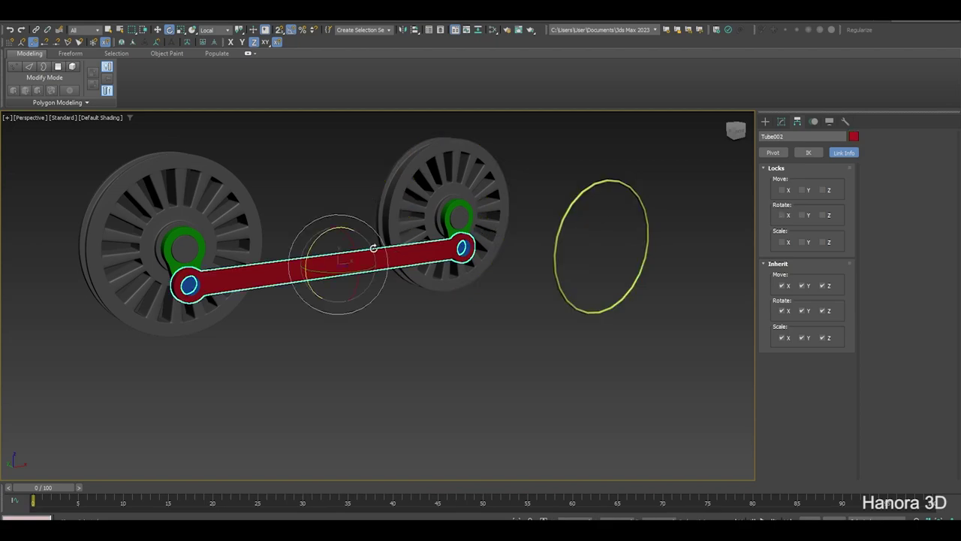
{"action": "left_click", "coordinate": [36, 30]}
{"action": "scroll", "coordinate": [433, 263], "scroll_direction": "up", "scroll_amount": 3}
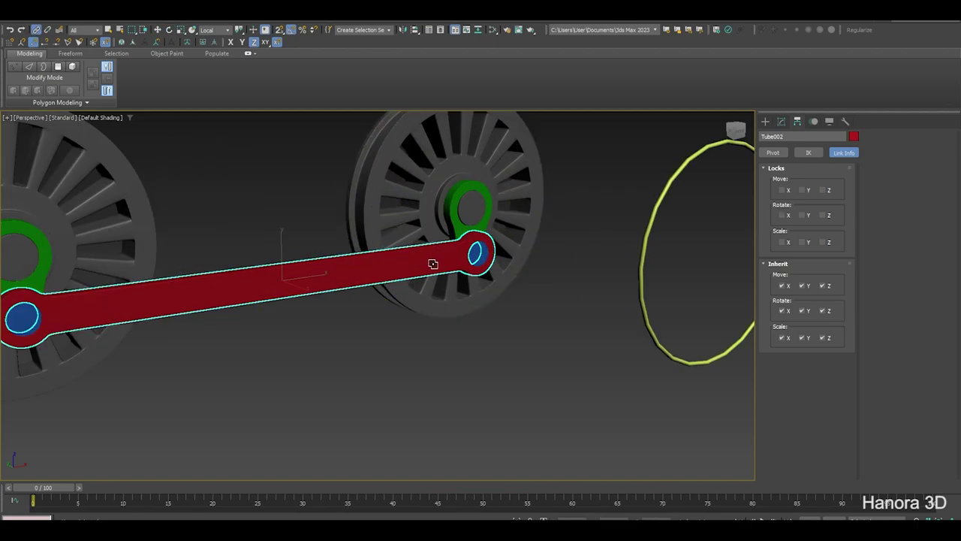
{"action": "left_click_drag", "start_coordinate": [477, 272], "coordinate": [481, 256]}
Step: With Affect Pivot Only, Quick Align the rod to pin Cylinder002
{"action": "left_click", "coordinate": [776, 153]}
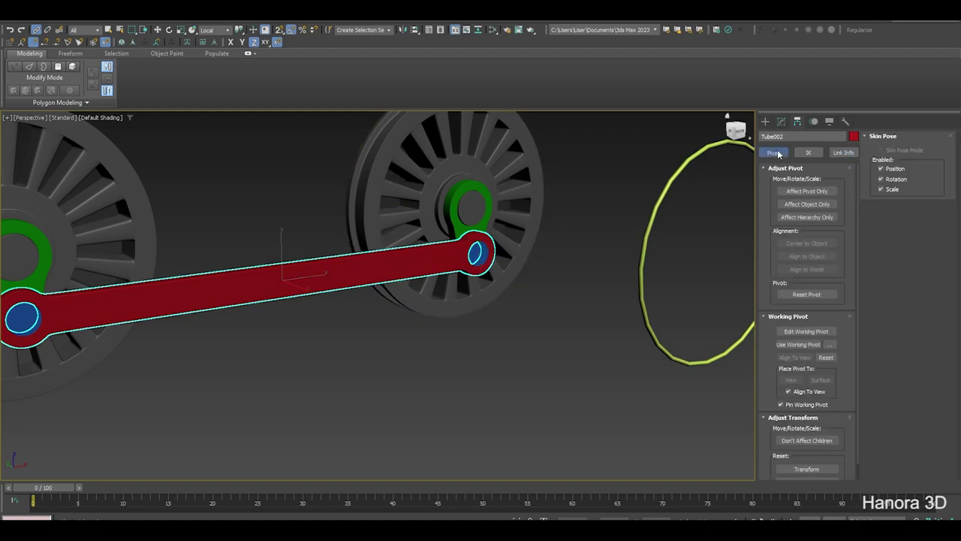
{"action": "left_click", "coordinate": [801, 192]}
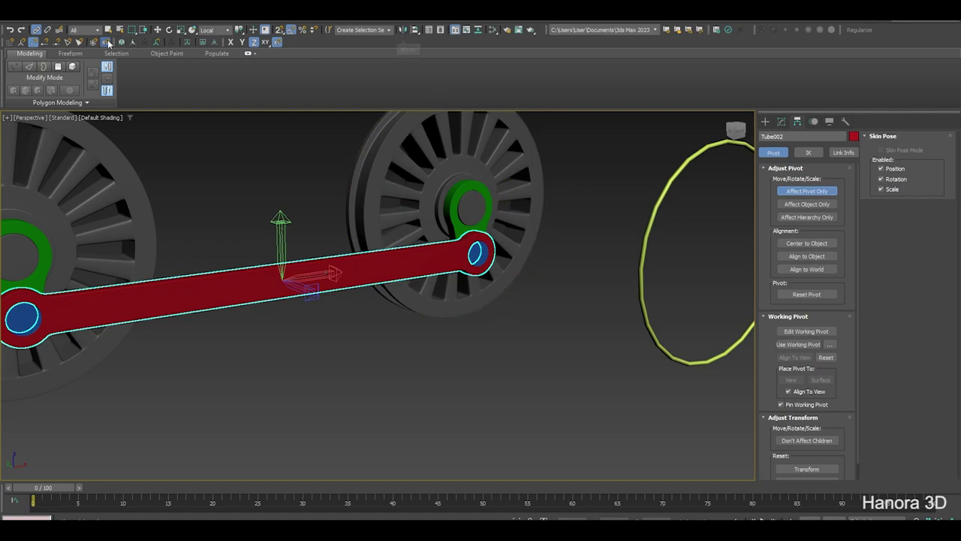
{"action": "left_click", "coordinate": [404, 30]}
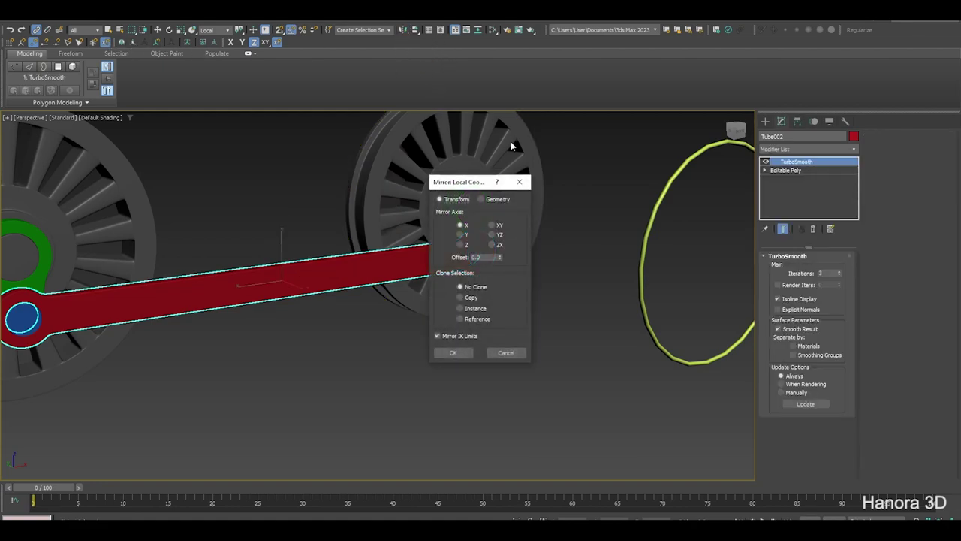
{"action": "left_click", "coordinate": [518, 184]}
{"action": "left_click", "coordinate": [418, 30]}
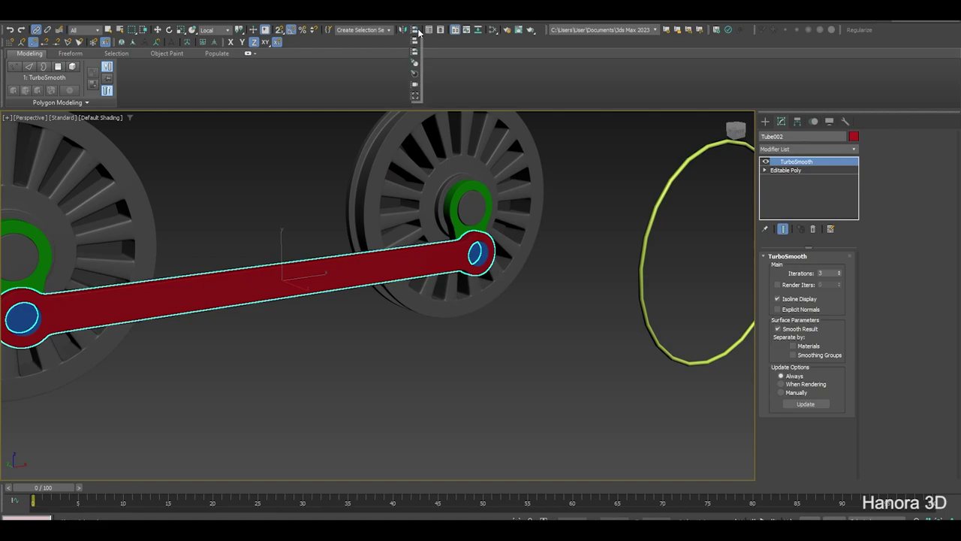
{"action": "left_click", "coordinate": [413, 53]}
{"action": "left_click", "coordinate": [478, 254]}
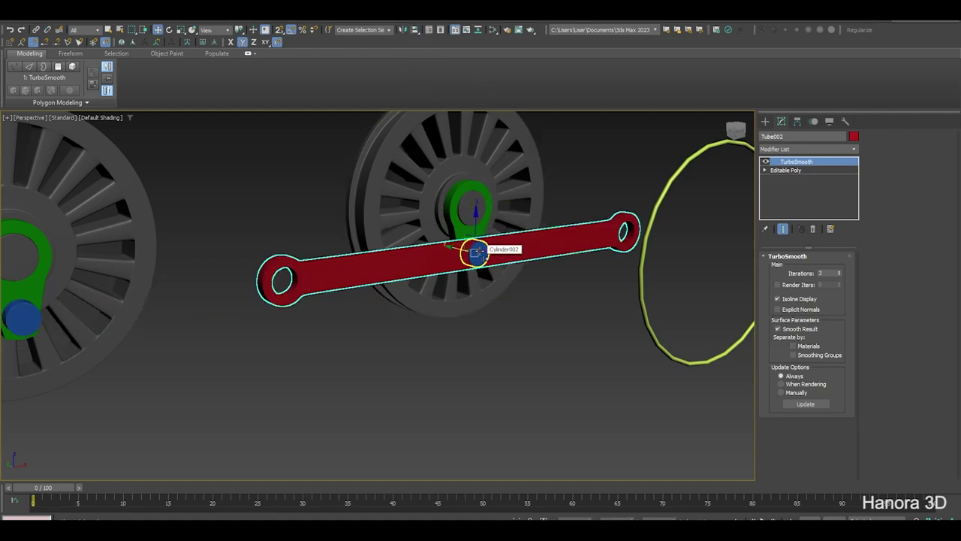
{"action": "left_click", "coordinate": [477, 254]}
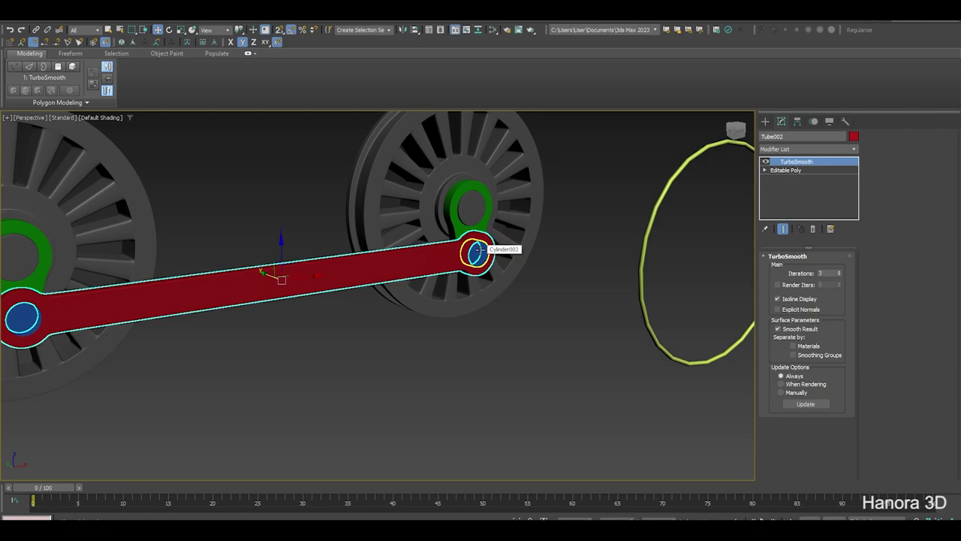
Step: Snap the rod's pivot to its end hole on the pin
{"action": "left_click", "coordinate": [797, 122]}
{"action": "left_click", "coordinate": [817, 193]}
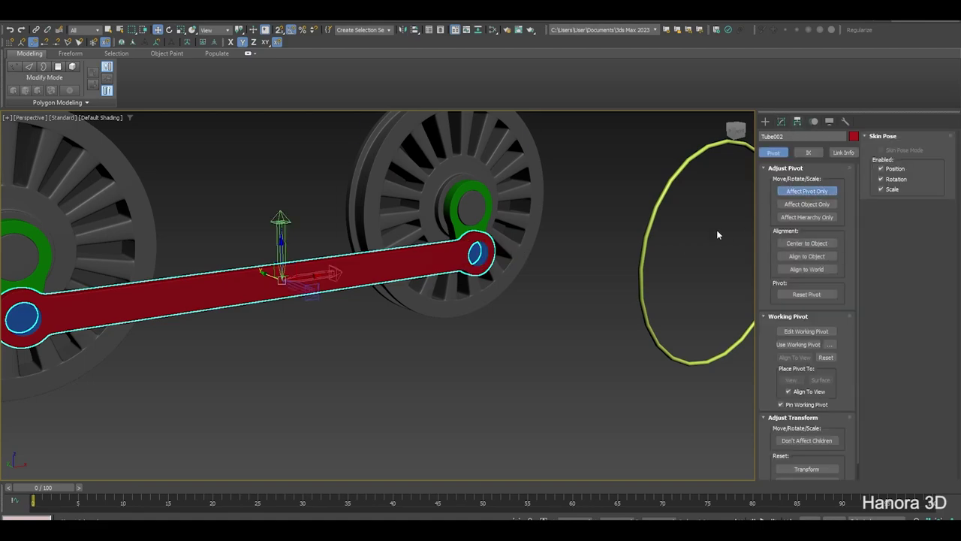
{"action": "left_click", "coordinate": [416, 32]}
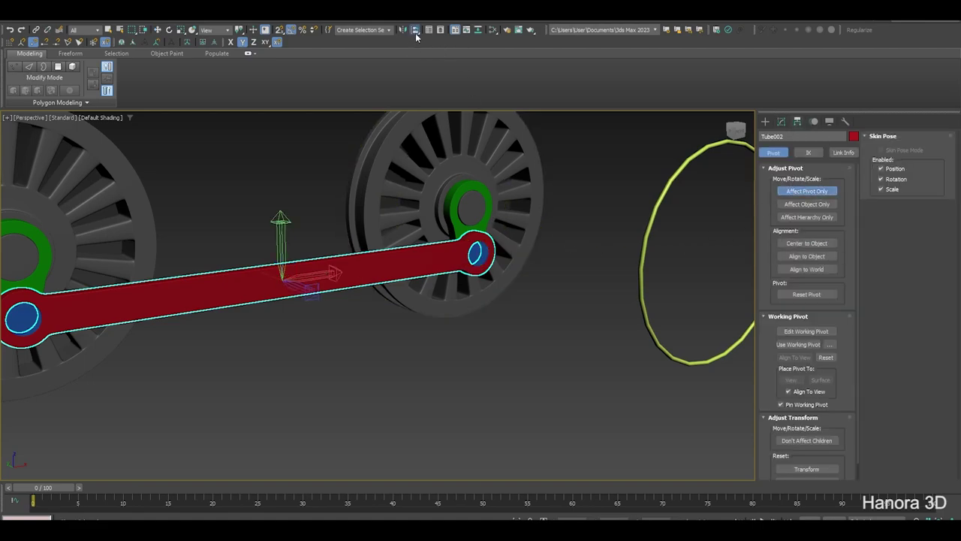
{"action": "left_click", "coordinate": [477, 253]}
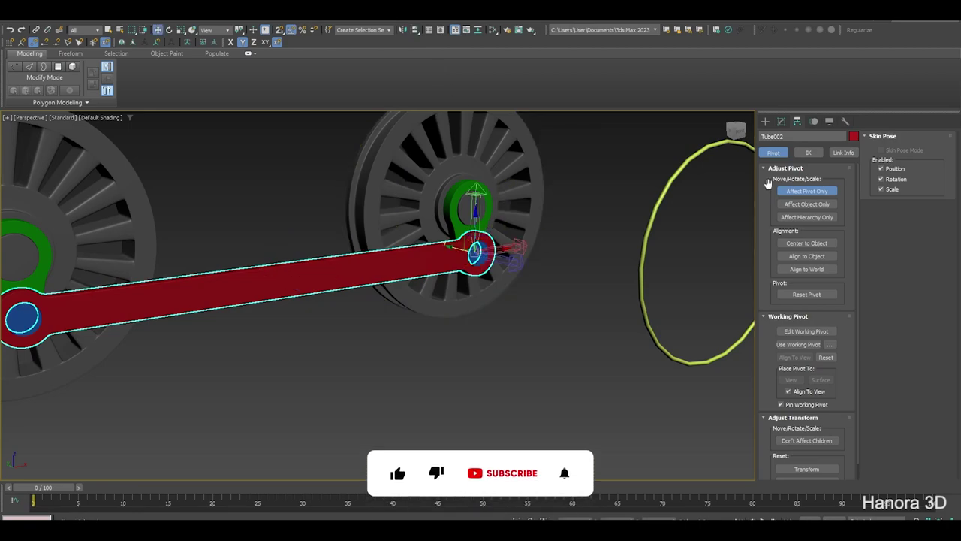
{"action": "left_click", "coordinate": [781, 123]}
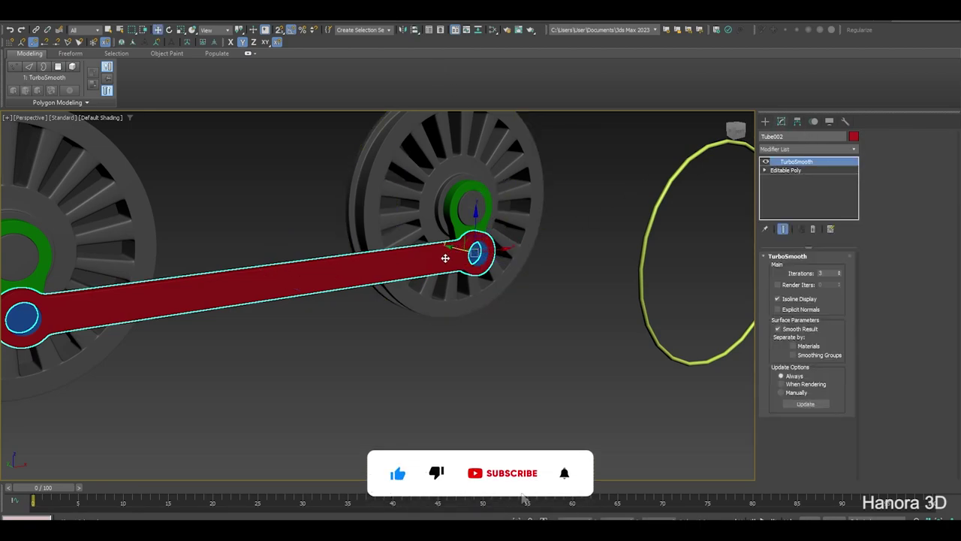
Step: Rotate the torus to test the rod's swing, then undo the test rotation
{"action": "left_click", "coordinate": [680, 169]}
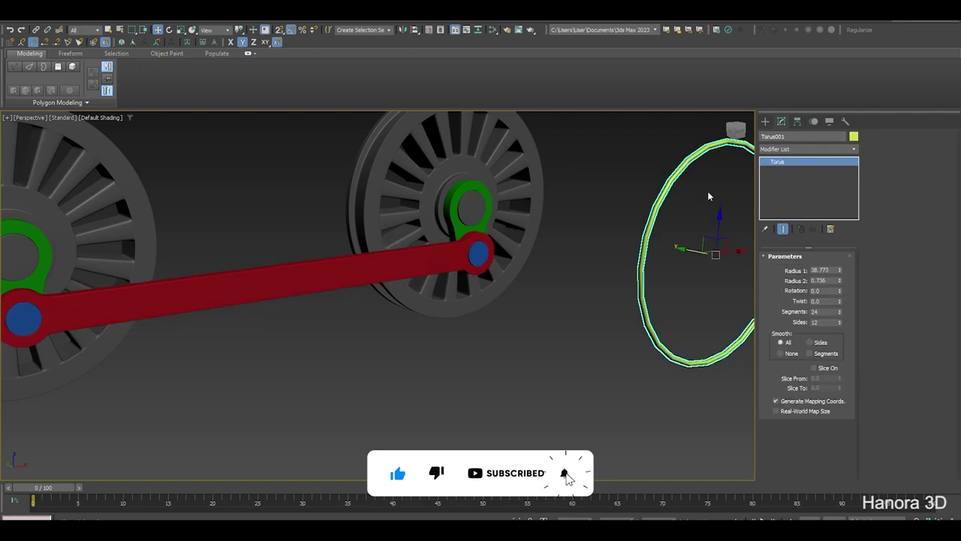
{"action": "key", "text": "e"}
{"action": "left_click_drag", "start_coordinate": [706, 226], "coordinate": [655, 202]}
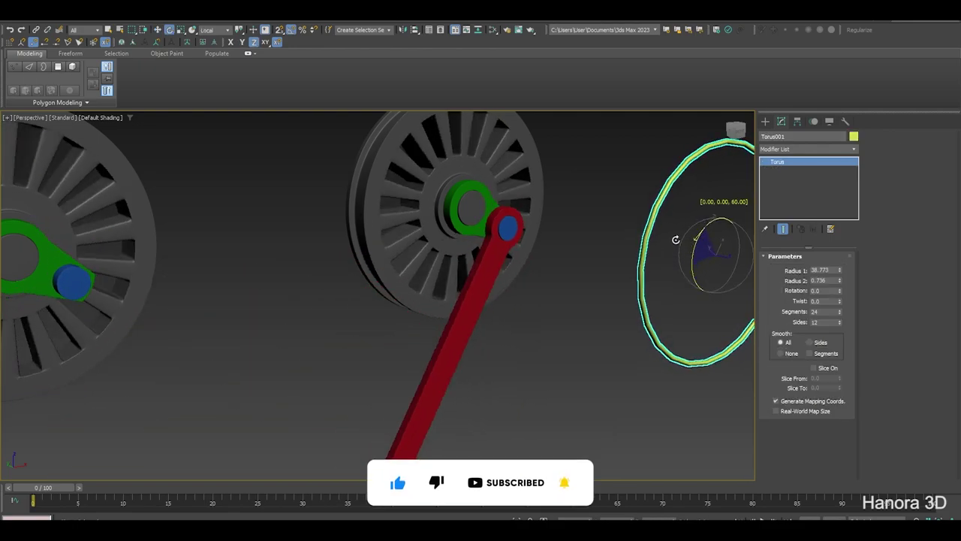
{"action": "scroll", "coordinate": [604, 221], "scroll_direction": "down", "scroll_amount": 3}
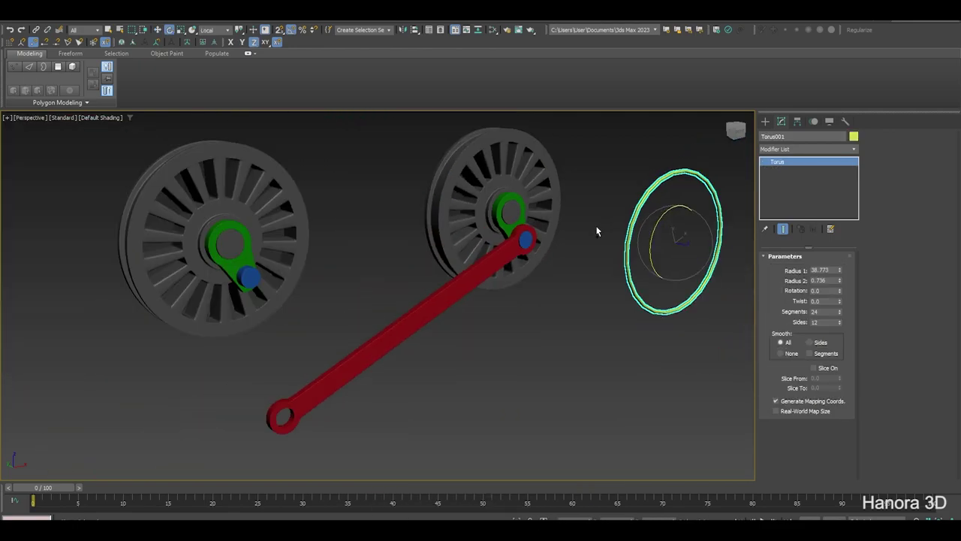
{"action": "key", "text": "ctrl+z"}
{"action": "left_click", "coordinate": [489, 247]}
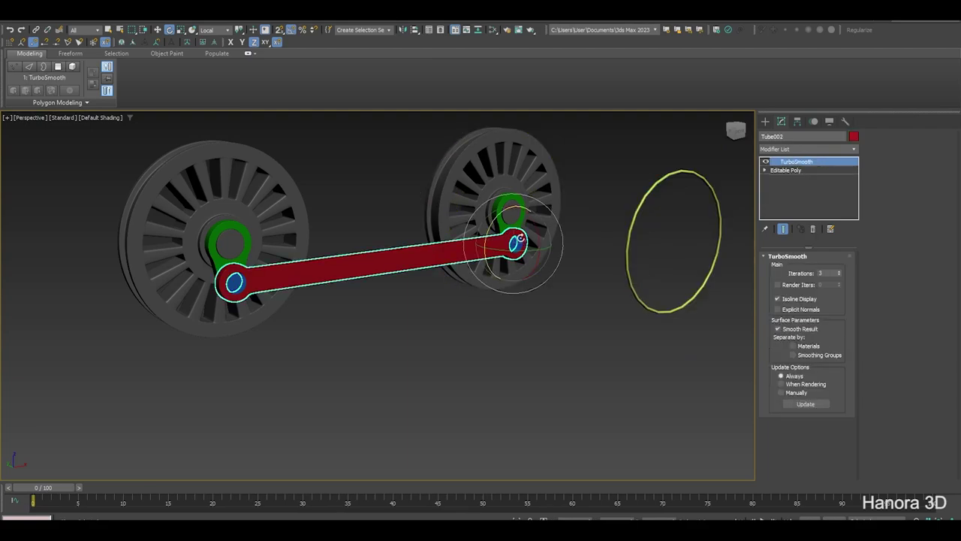
Step: Assign a LookAt Constraint controller to the rod's rotation track
{"action": "left_click", "coordinate": [814, 121]}
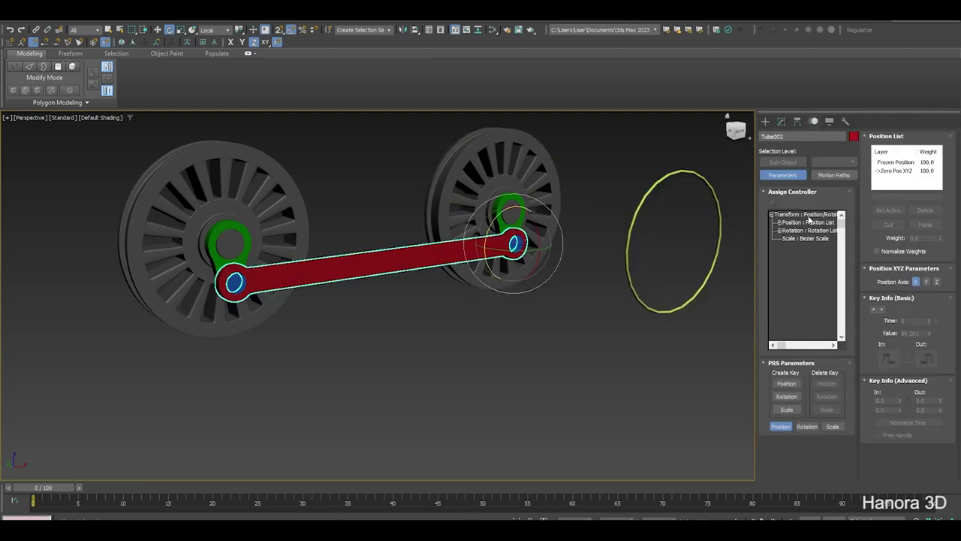
{"action": "left_click", "coordinate": [797, 230]}
{"action": "left_click", "coordinate": [775, 204]}
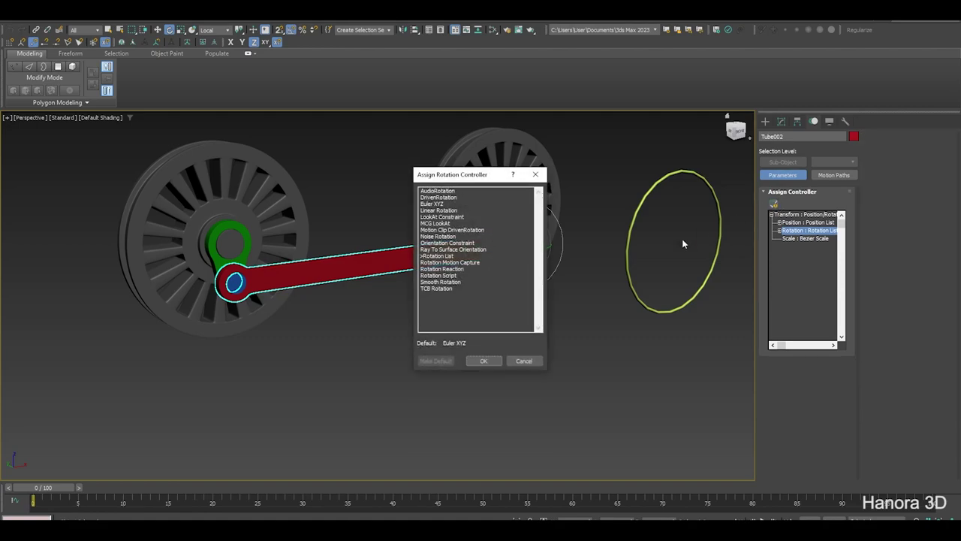
{"action": "left_click", "coordinate": [443, 217]}
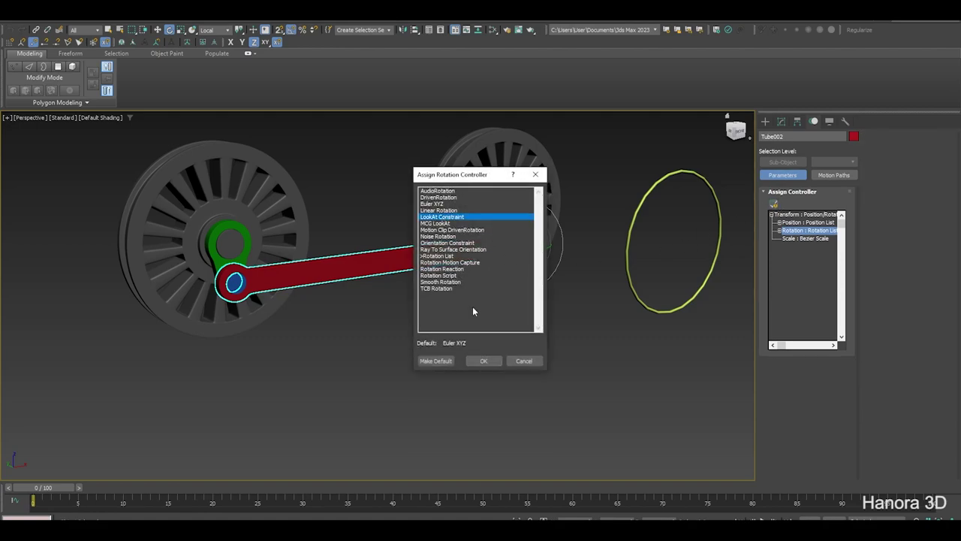
{"action": "left_click", "coordinate": [485, 360]}
Step: Add Cylinder003 as the LookAt target and enable Keep Initial Offset
{"action": "left_click", "coordinate": [907, 150]}
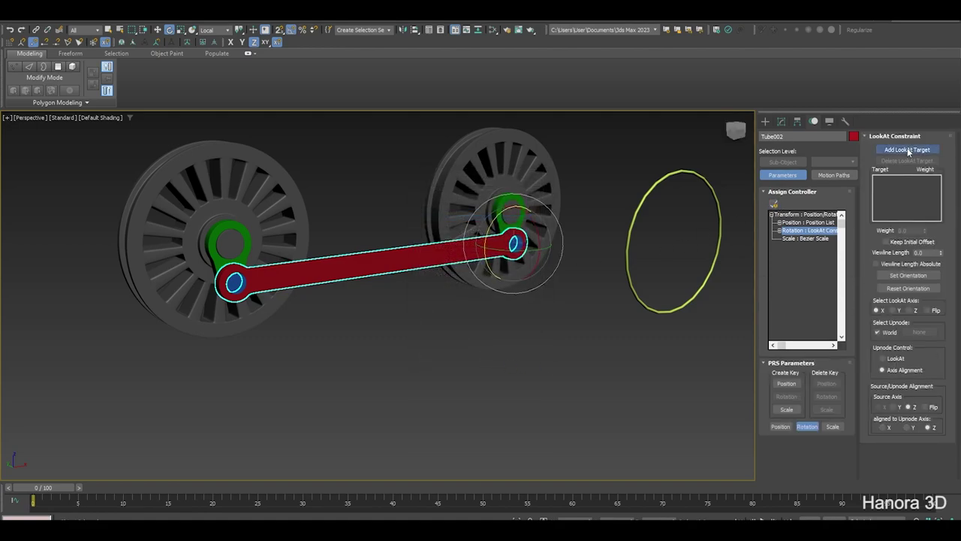
{"action": "left_click", "coordinate": [234, 282]}
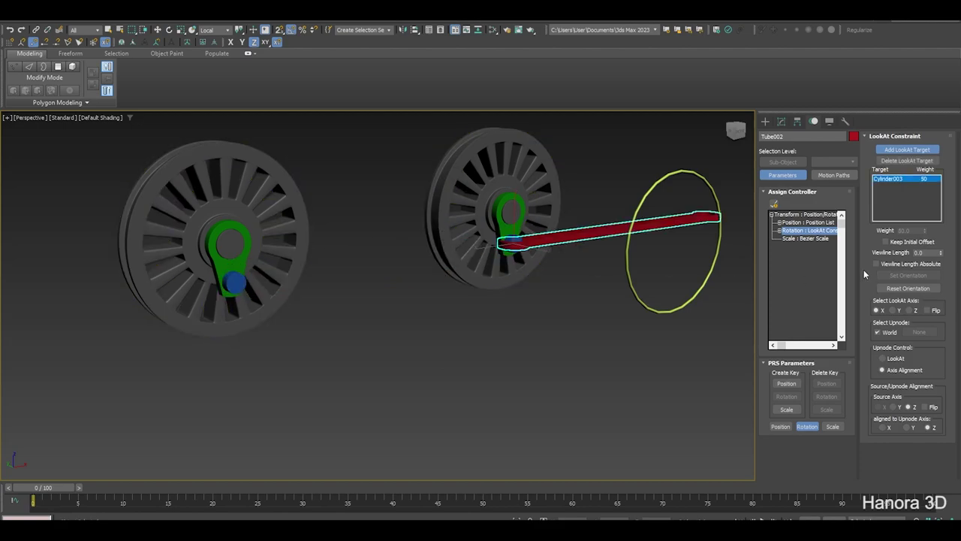
{"action": "left_click", "coordinate": [887, 241]}
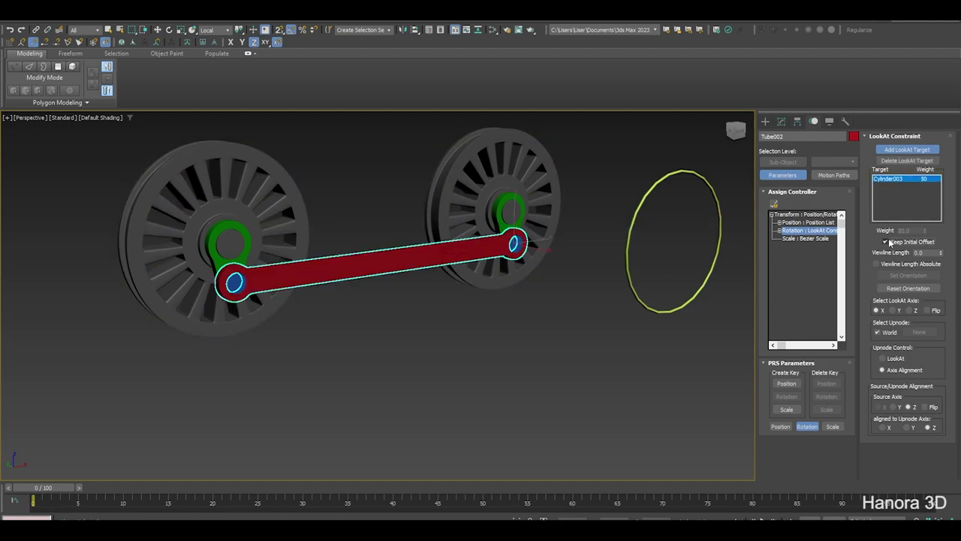
{"action": "left_click", "coordinate": [782, 123]}
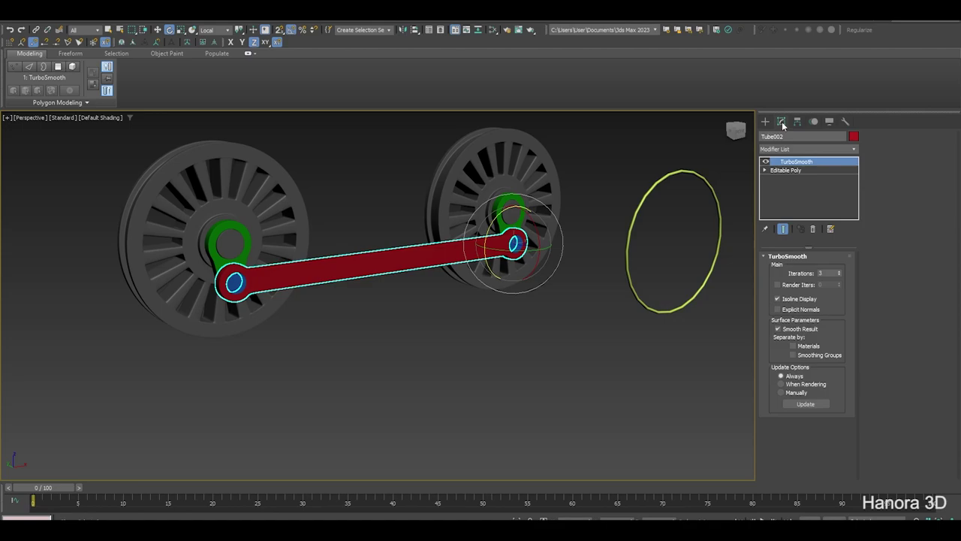
{"action": "left_click", "coordinate": [635, 193]}
Step: Spin the torus a full turn to test the rig, then set End Time to 30
{"action": "mouse_move", "coordinate": [663, 213]}
{"action": "left_mouse_down"}
{"action": "mouse_move", "coordinate": [519, 333]}
{"action": "mouse_move", "coordinate": [457, 368]}
{"action": "mouse_move", "coordinate": [322, 398]}
{"action": "mouse_move", "coordinate": [453, 371]}
{"action": "left_mouse_up"}
{"action": "middle_click_drag", "start_coordinate": [454, 376], "coordinate": [541, 360]}
{"action": "key", "text": "Page_Down"}
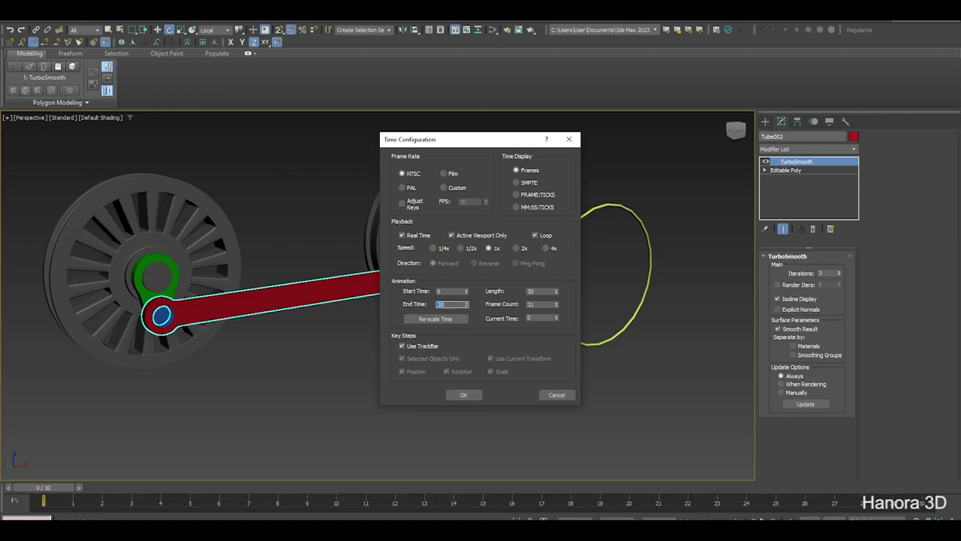
{"action": "left_click", "coordinate": [463, 394]}
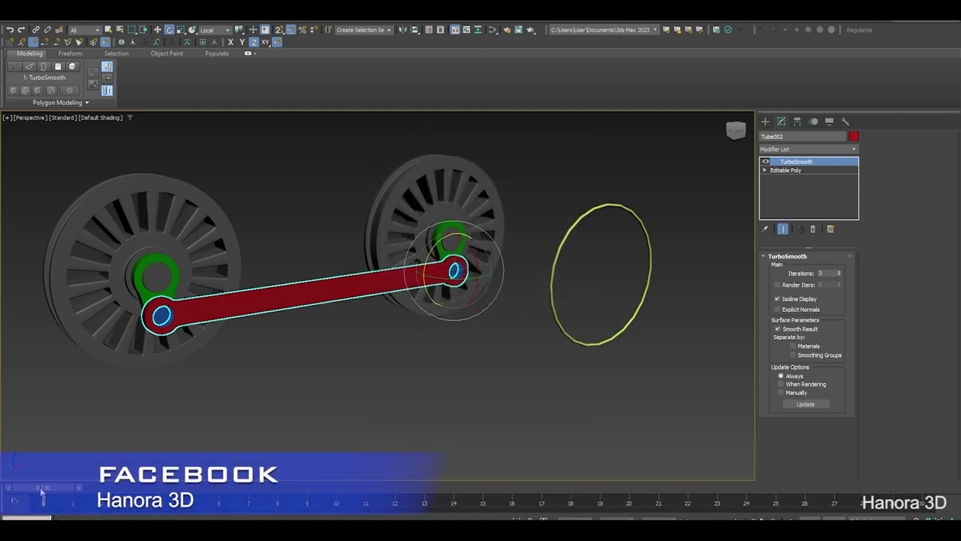
Step: At frame 30 with Auto Key on, rotate the torus to key its spin
{"action": "left_click_drag", "start_coordinate": [43, 488], "coordinate": [952, 496]}
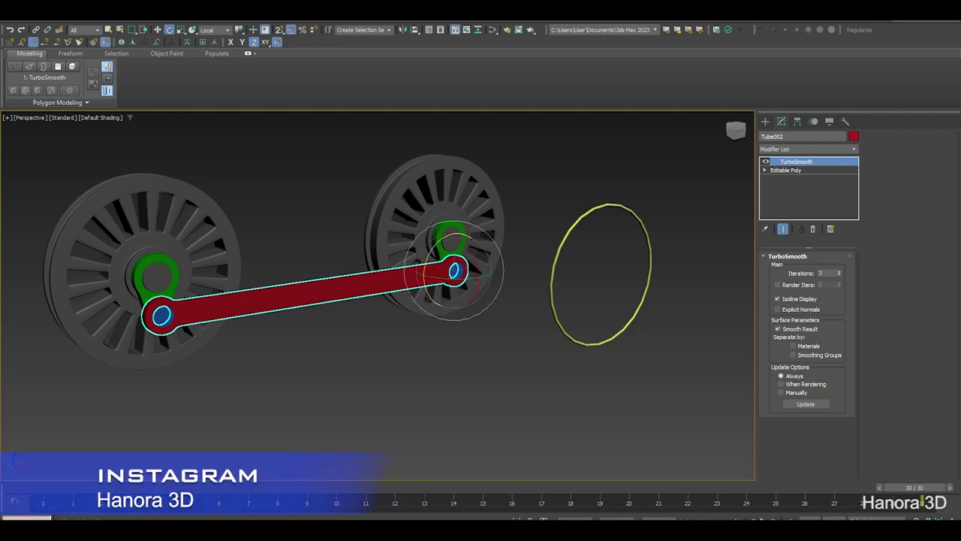
{"action": "key", "text": "n"}
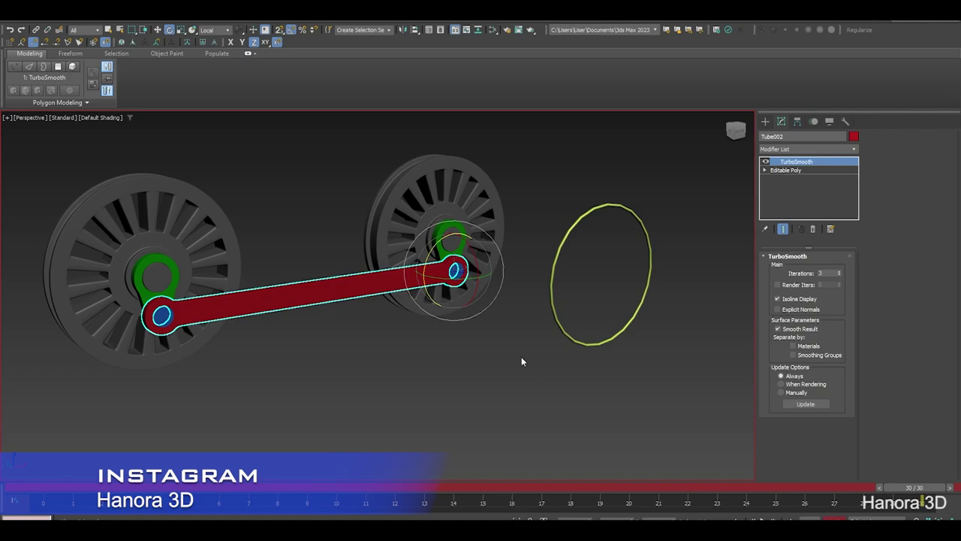
{"action": "left_click", "coordinate": [559, 234]}
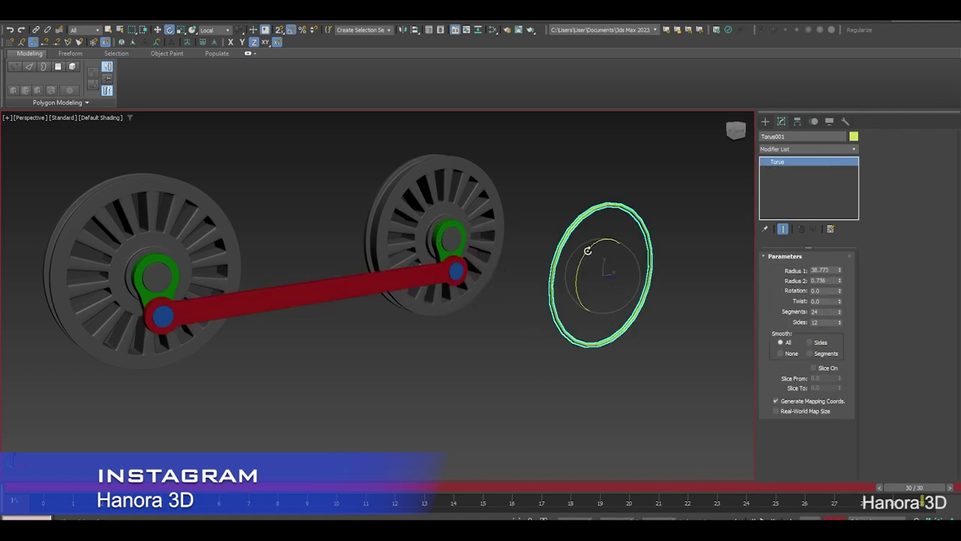
{"action": "mouse_move", "coordinate": [587, 250]}
{"action": "left_mouse_down"}
{"action": "mouse_move", "coordinate": [504, 283]}
{"action": "mouse_move", "coordinate": [399, 294]}
{"action": "left_mouse_up"}
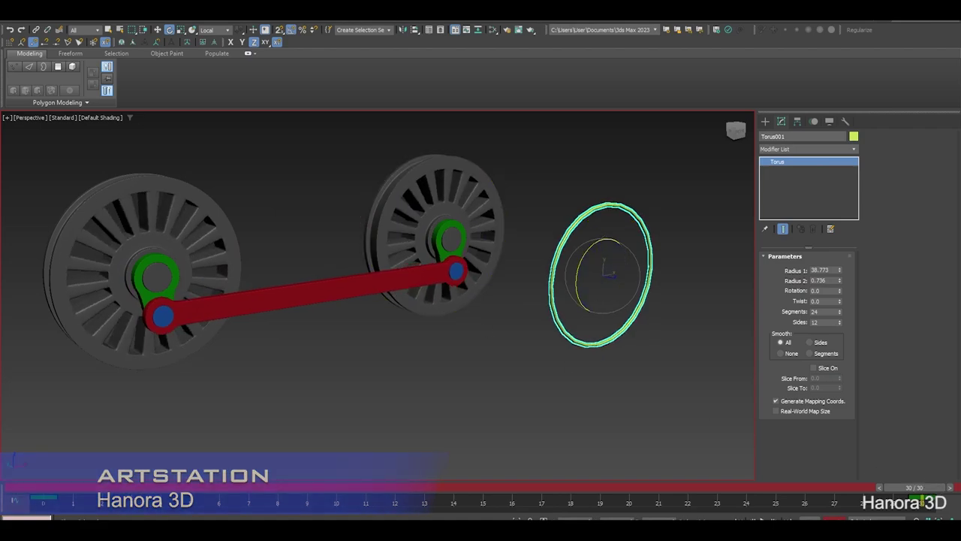
{"action": "key", "text": "n"}
Step: Return to frame 0 and play back the animation to check the wheels and rod
{"action": "left_click_drag", "start_coordinate": [922, 489], "coordinate": [50, 441]}
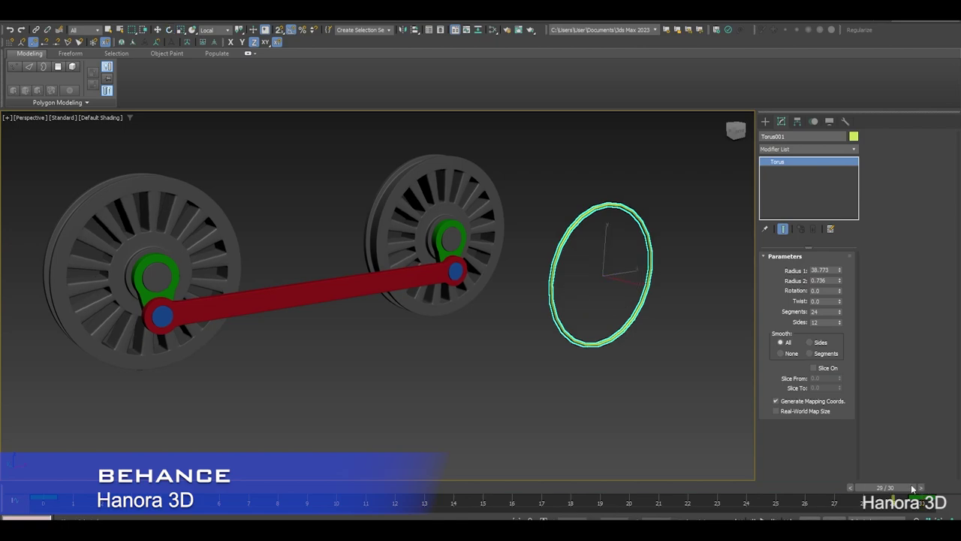
{"action": "key", "text": "e"}
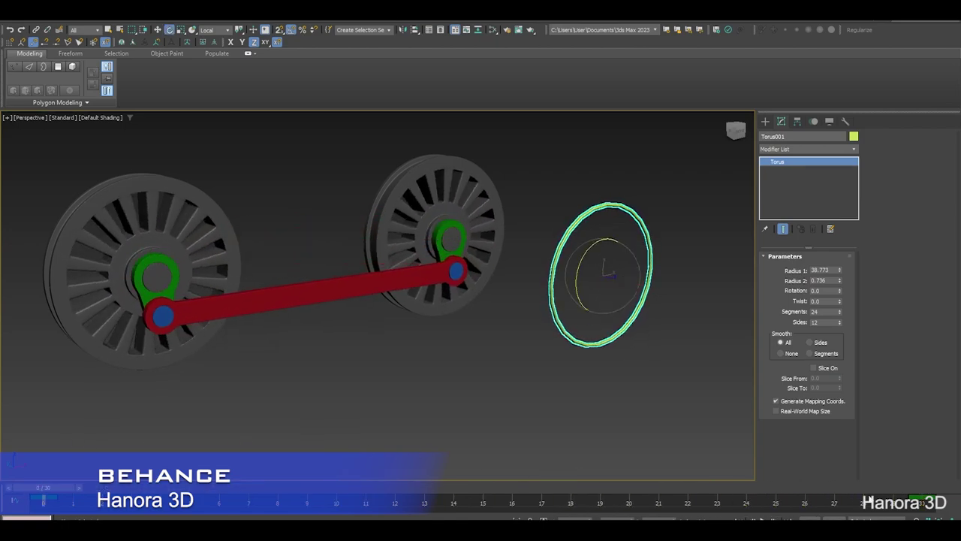
{"action": "key", "text": "slash"}
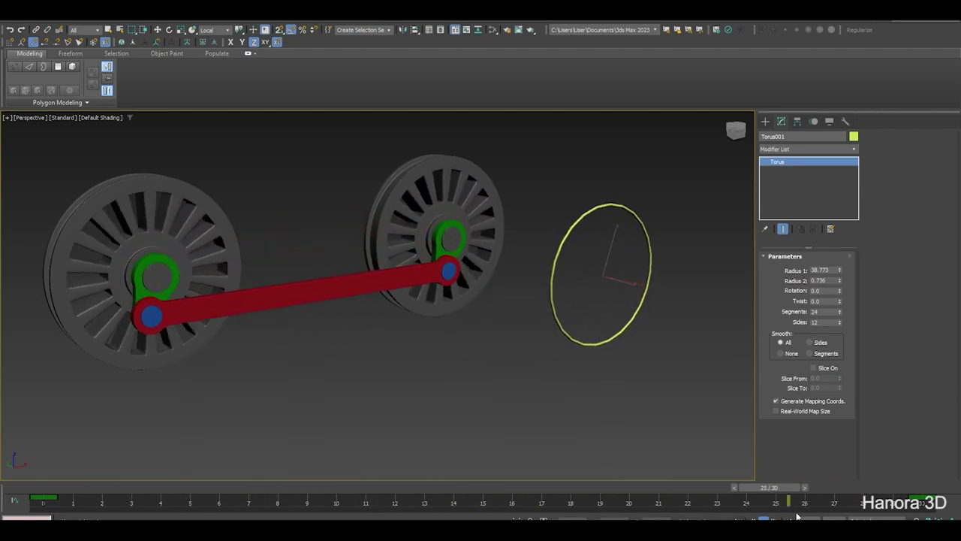
{"action": "key", "text": "slash"}
{"action": "left_click_drag", "start_coordinate": [555, 491], "coordinate": [66, 475]}
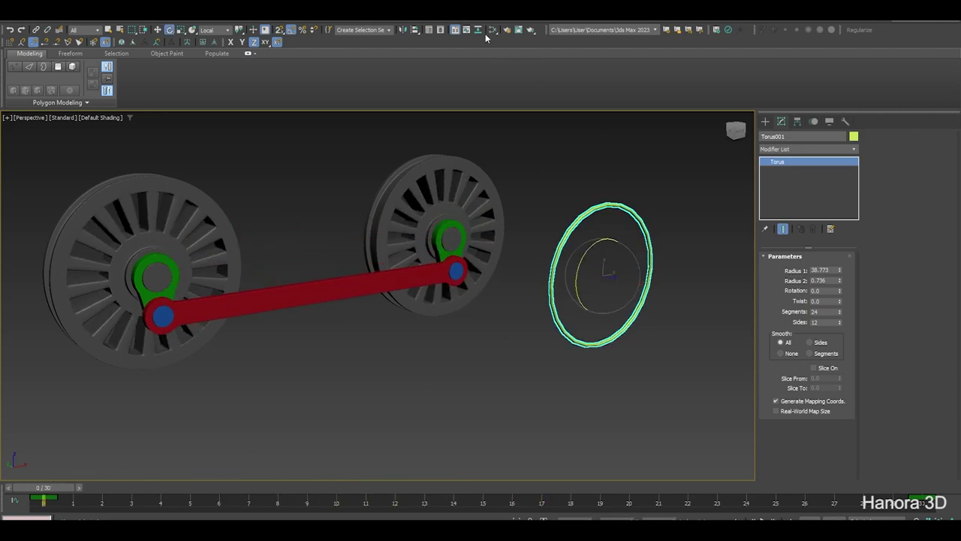
Step: In the Curve Editor, set the torus's frame 30 rotation key tangent to Linear
{"action": "left_click", "coordinate": [466, 30]}
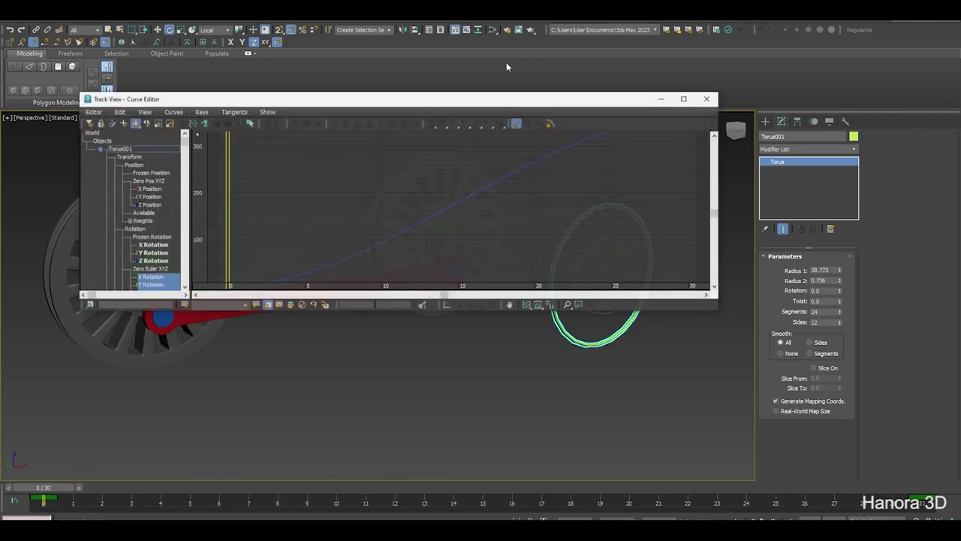
{"action": "middle_click_drag", "start_coordinate": [396, 228], "coordinate": [520, 183]}
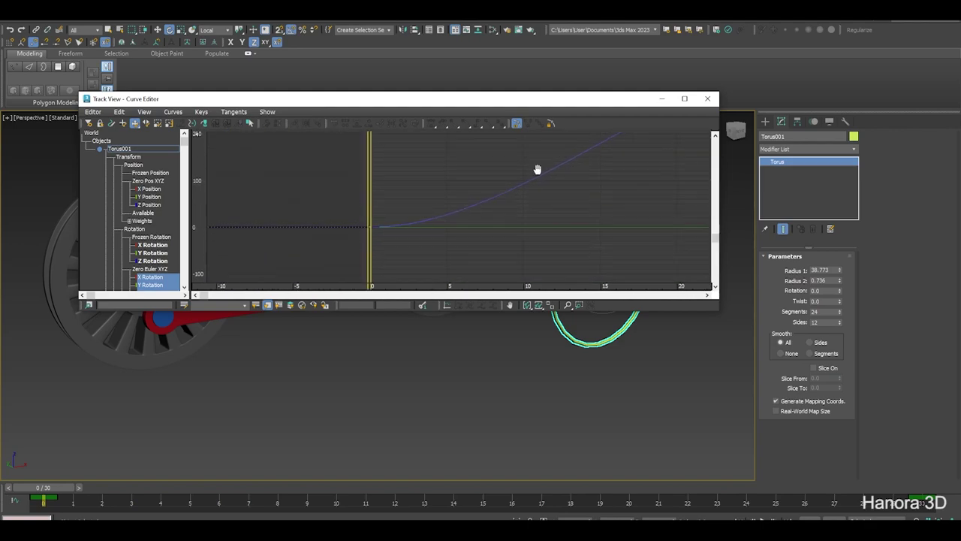
{"action": "left_click_drag", "start_coordinate": [343, 97], "coordinate": [330, 106]}
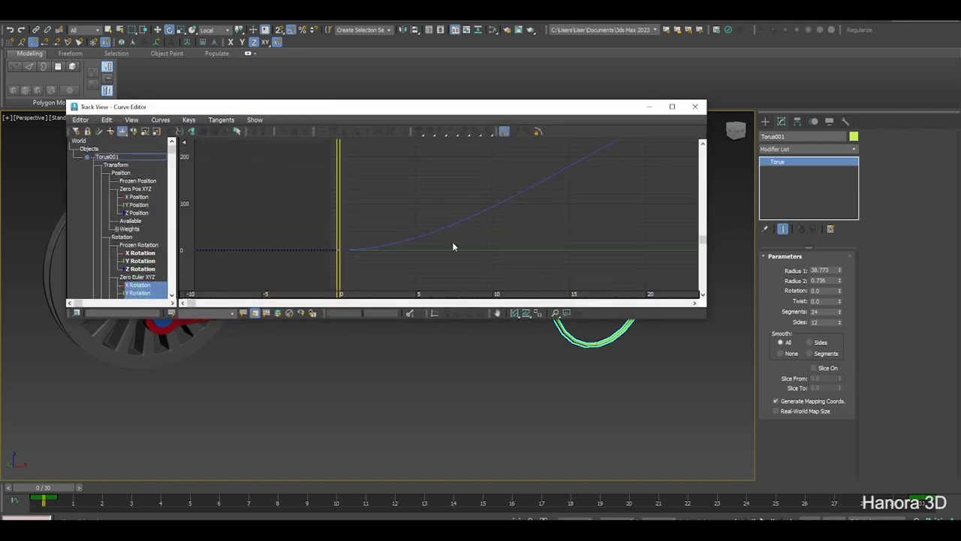
{"action": "left_click_drag", "start_coordinate": [326, 228], "coordinate": [391, 272]}
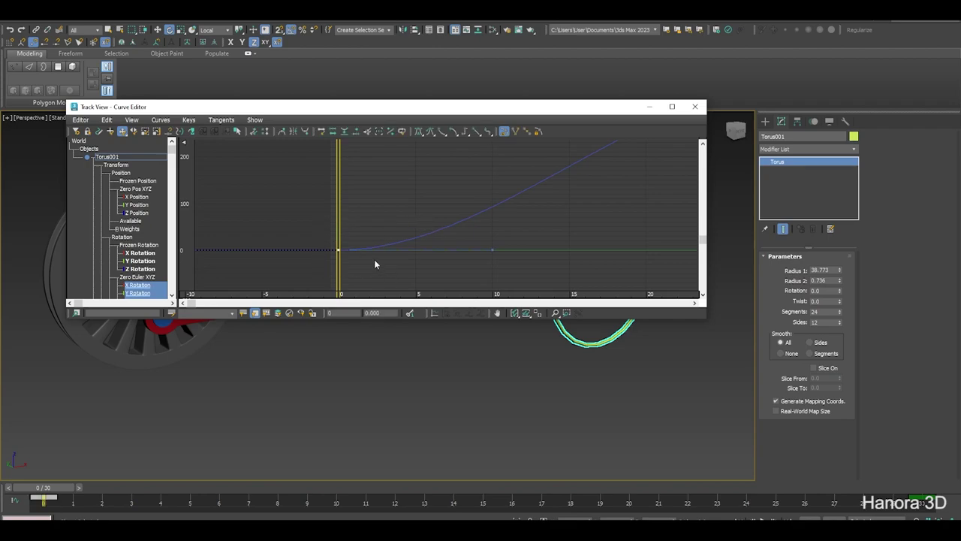
{"action": "middle_click_drag", "start_coordinate": [374, 259], "coordinate": [395, 249]}
{"action": "left_click_drag", "start_coordinate": [503, 161], "coordinate": [571, 211]}
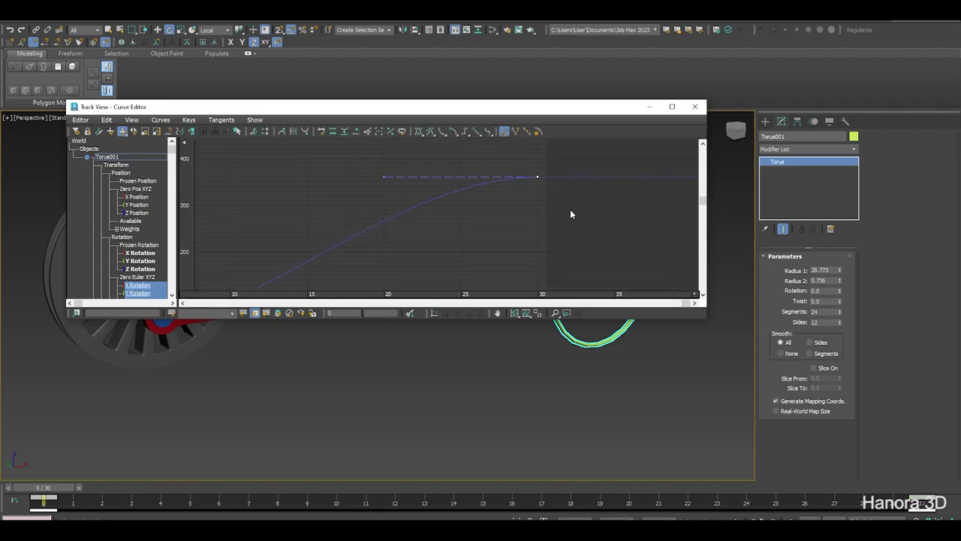
{"action": "left_click", "coordinate": [476, 133]}
Step: Close the Curve Editor and play back the looping 30-frame wheel animation
{"action": "left_click", "coordinate": [695, 107]}
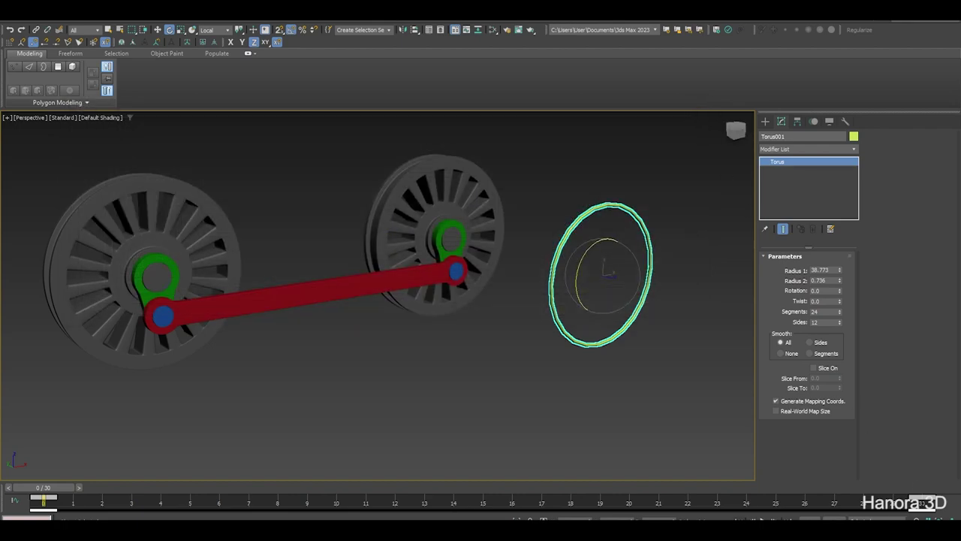
{"action": "left_click", "coordinate": [763, 518]}
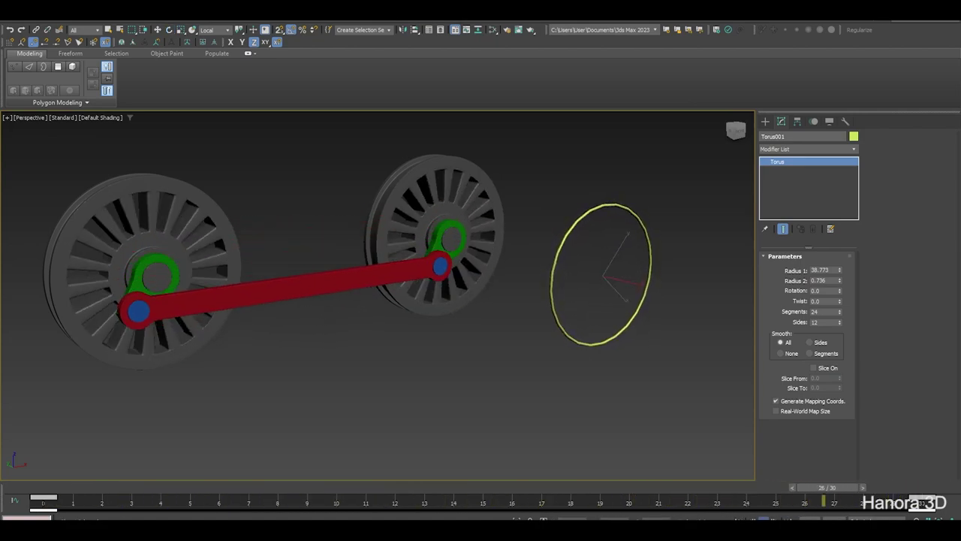
{"action": "key", "text": "e"}
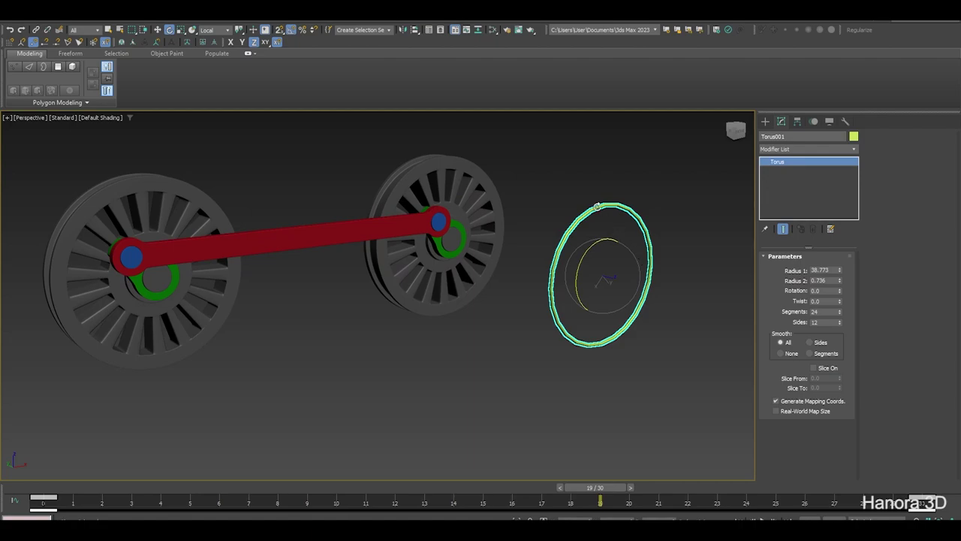
Step: Hide the torus control ring, then zoom out to frame the whole wheel rig
{"action": "right_click", "coordinate": [597, 206]}
{"action": "left_click", "coordinate": [610, 170]}
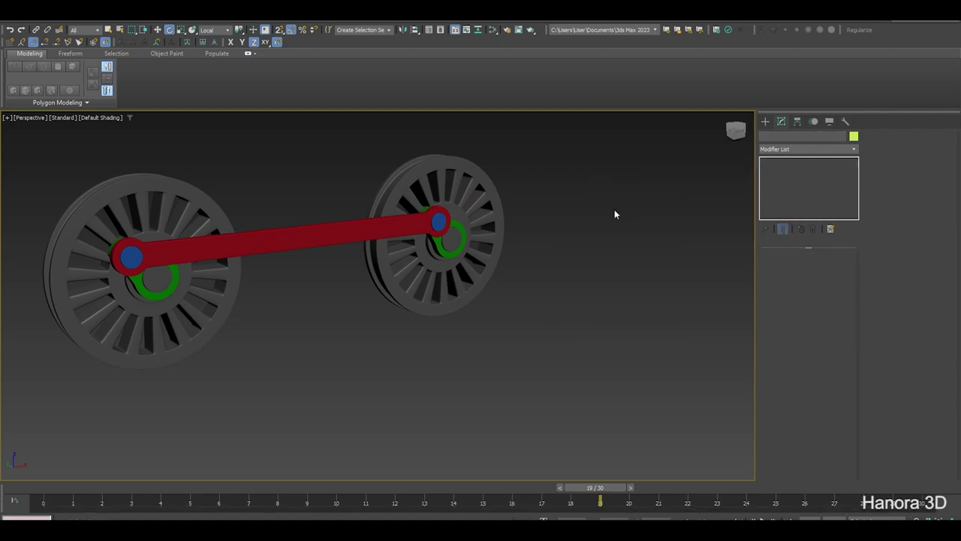
{"action": "scroll", "coordinate": [593, 240], "scroll_direction": "down", "scroll_amount": 1}
{"action": "scroll", "coordinate": [579, 262], "scroll_direction": "down", "scroll_amount": 4}
{"action": "middle_click_drag", "start_coordinate": [580, 266], "coordinate": [546, 280]}
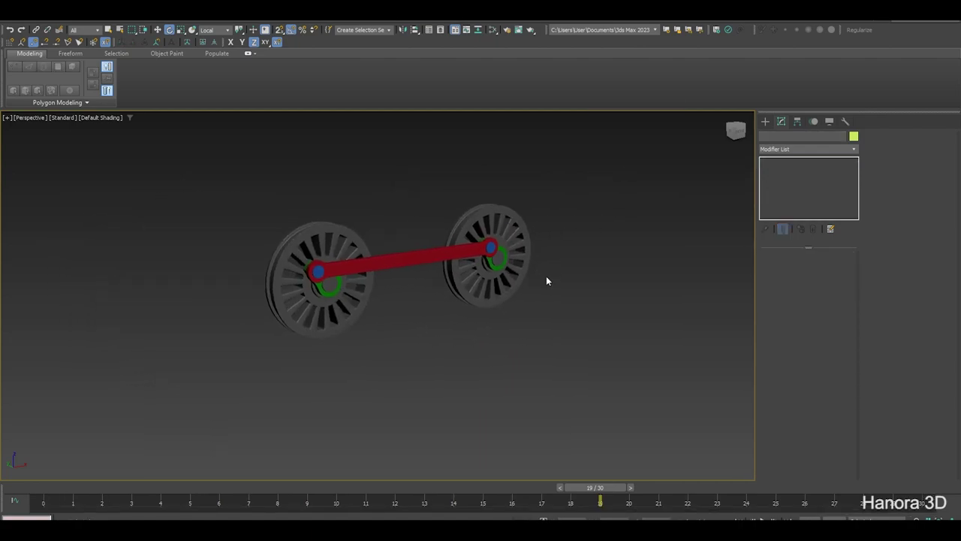